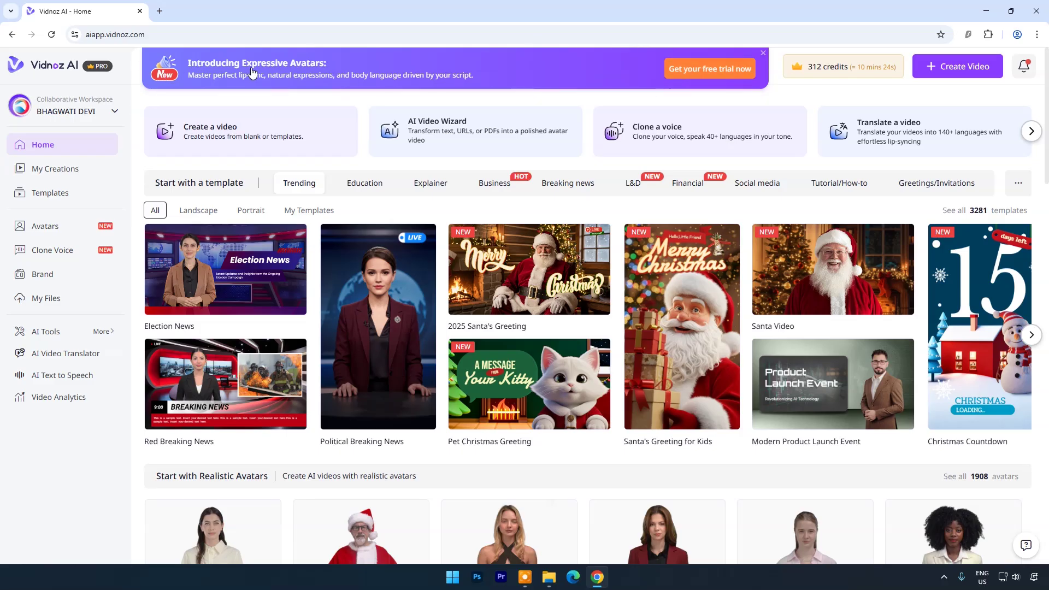
Start creating an expressive avatar and upload the analyzed_video_task_face_swap portrait photo from the VIDNOZ AI folder.
{"action": "left_click", "coordinate": [232, 68]}
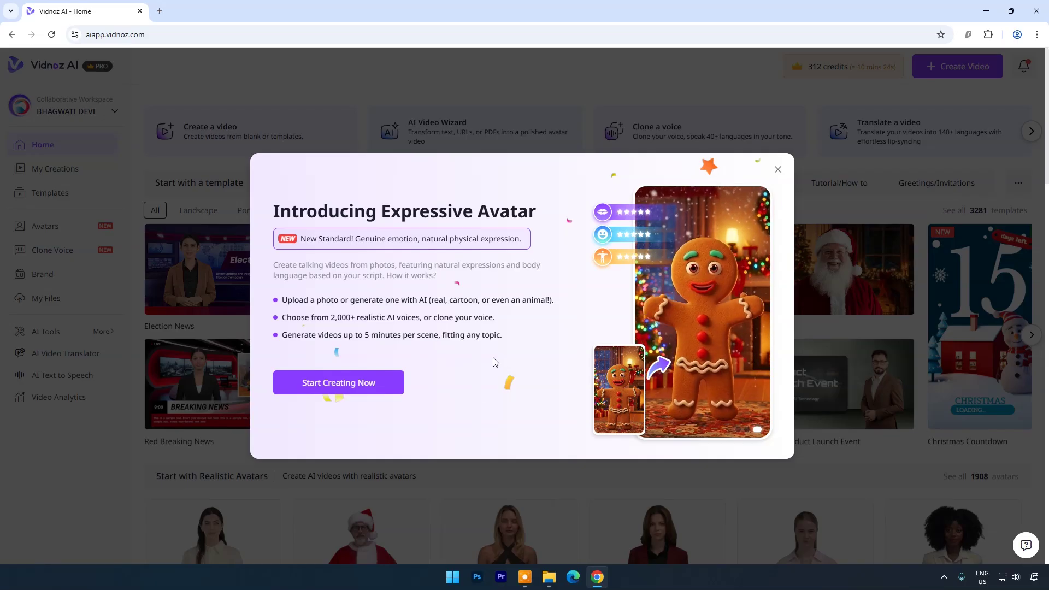
{"action": "left_click", "coordinate": [338, 384]}
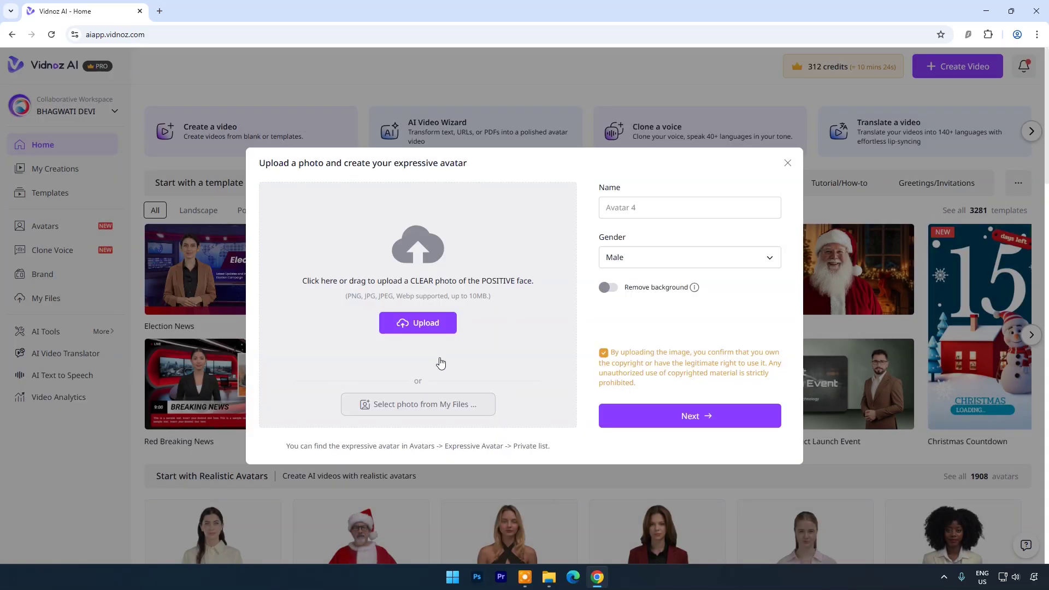
{"action": "left_click", "coordinate": [439, 334]}
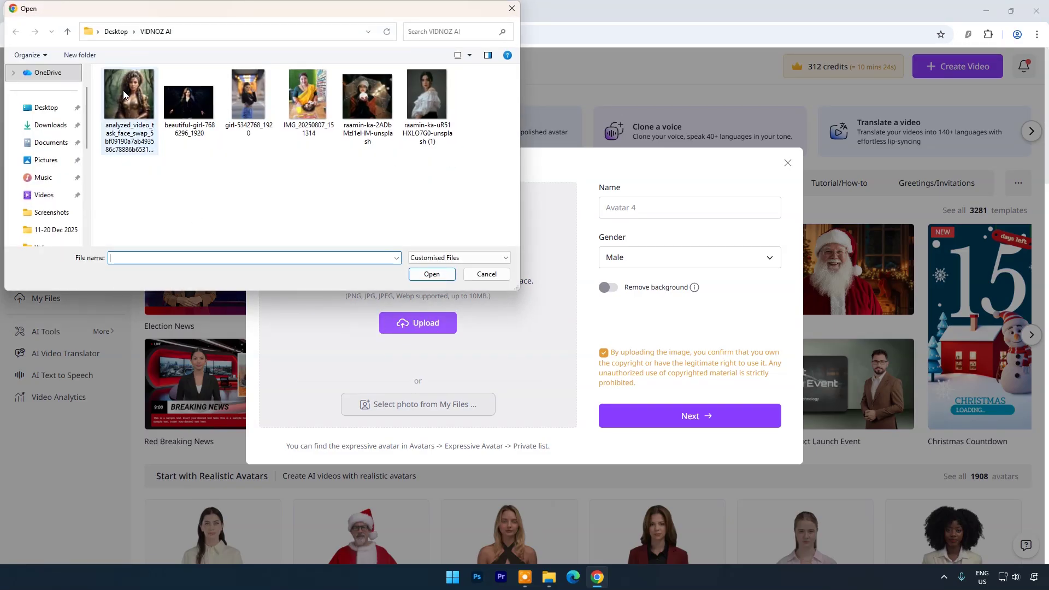
{"action": "left_click", "coordinate": [125, 94]}
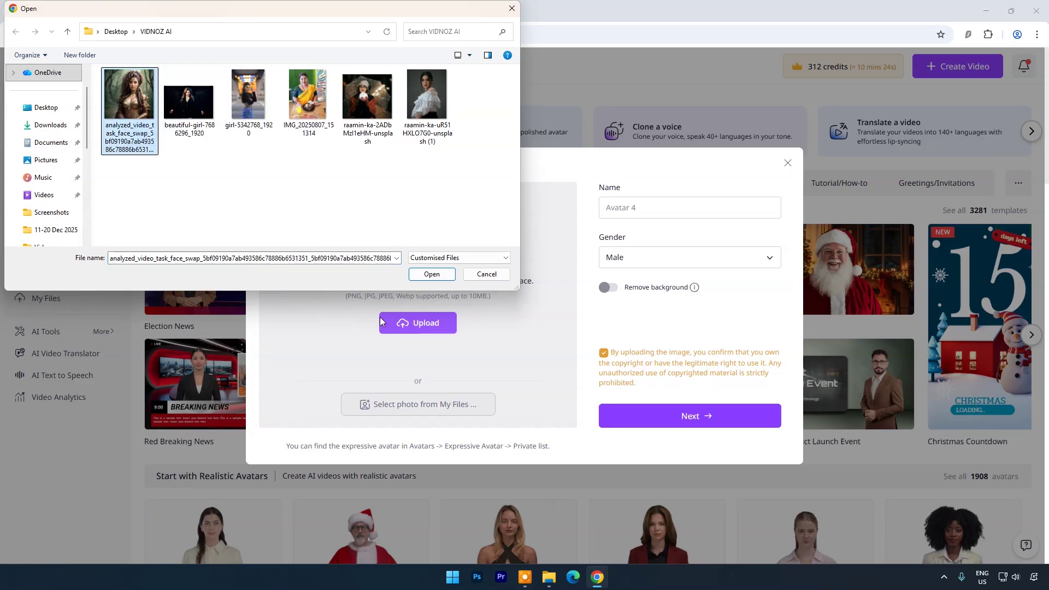
{"action": "left_click", "coordinate": [428, 274]}
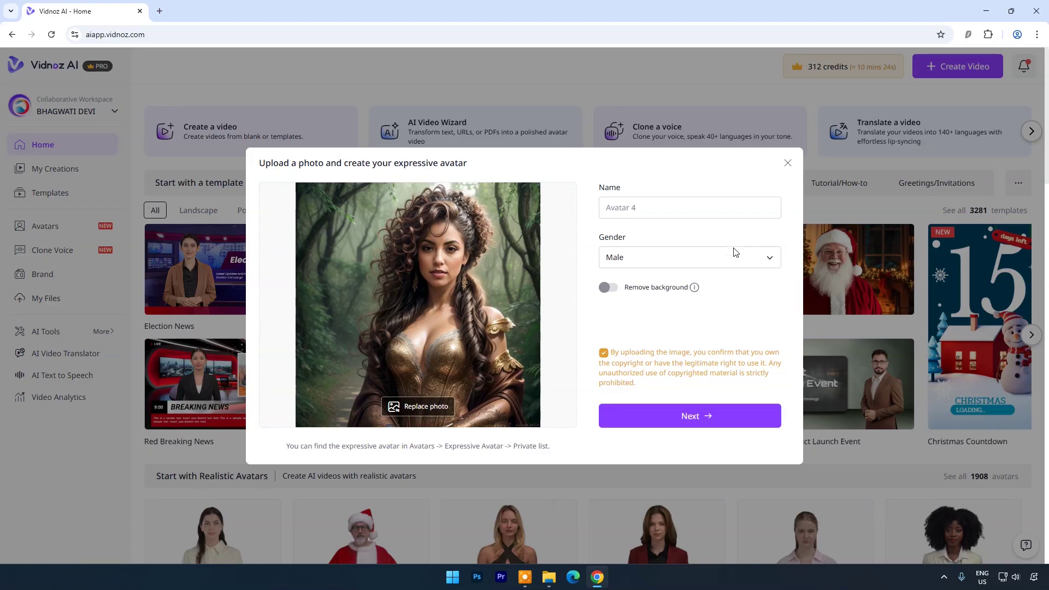
Set the avatar's gender to Female and continue to the video editor.
{"action": "left_click", "coordinate": [768, 260]}
{"action": "left_click", "coordinate": [631, 315]}
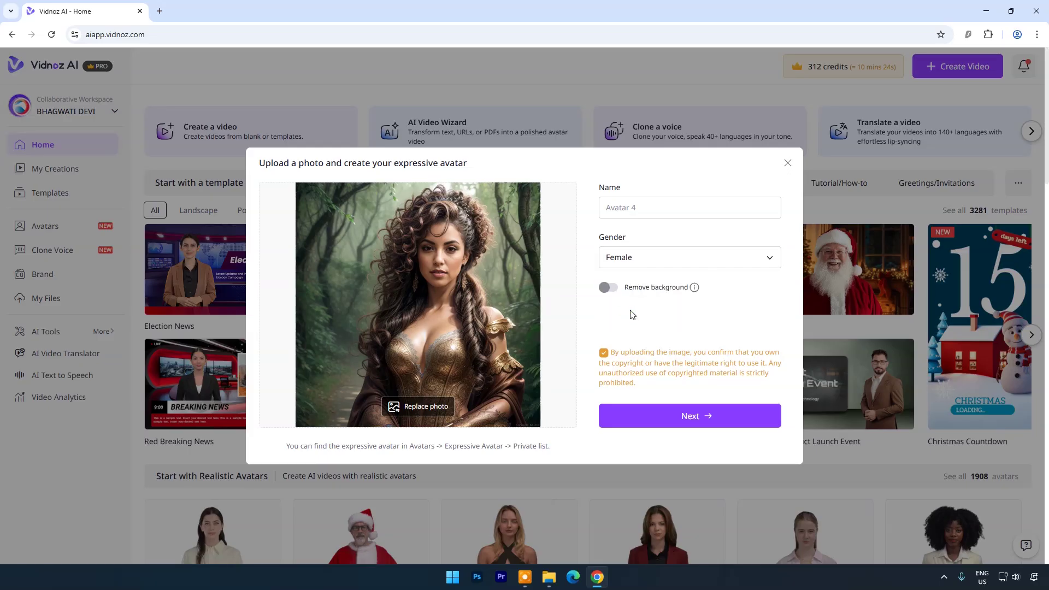
{"action": "left_click", "coordinate": [710, 418]}
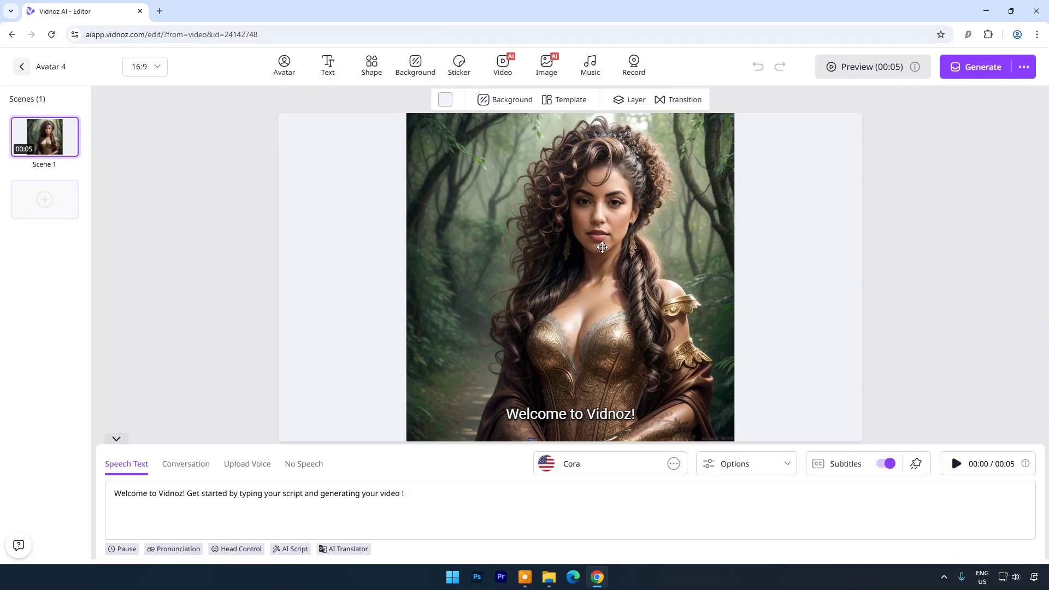
Apply the teal stock background with tropical plants and a podium to the scene, and remove the avatar photo's own background.
{"action": "left_click", "coordinate": [488, 101]}
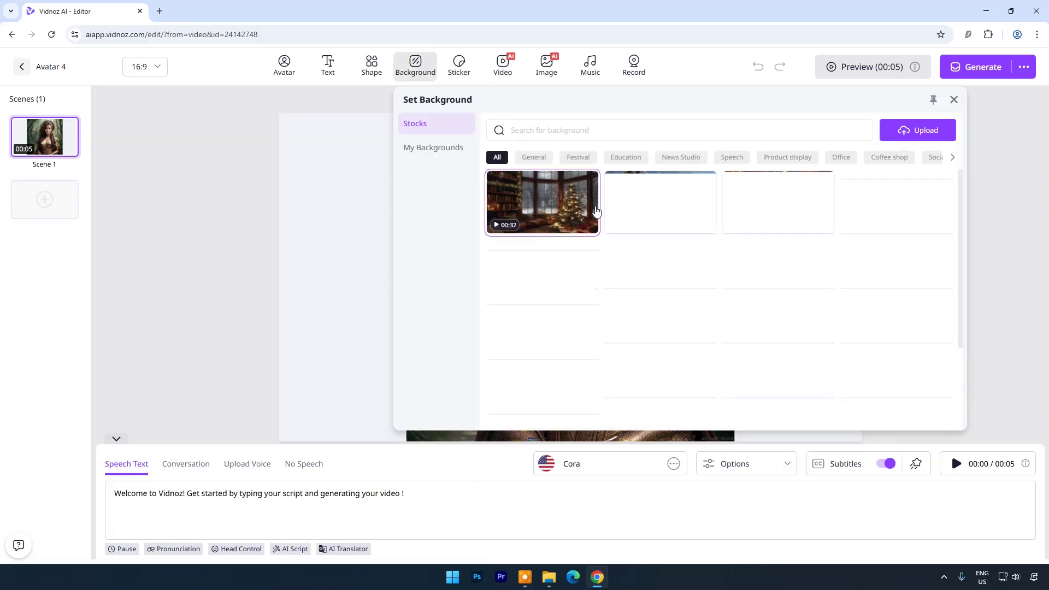
{"action": "scroll", "coordinate": [679, 267], "scroll_direction": "down", "scroll_amount": 4}
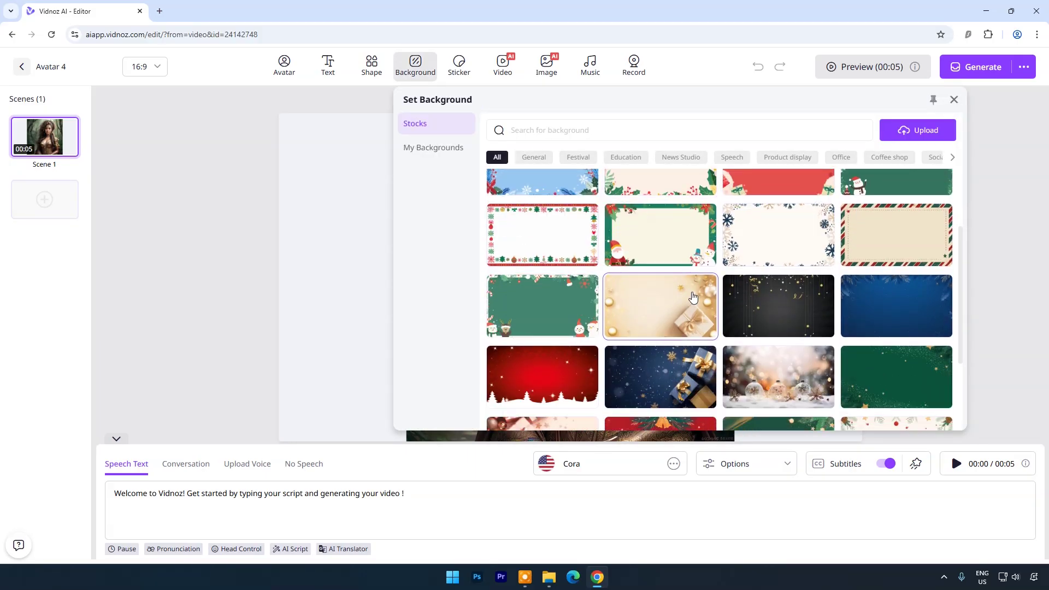
{"action": "scroll", "coordinate": [693, 296], "scroll_direction": "down", "scroll_amount": 10}
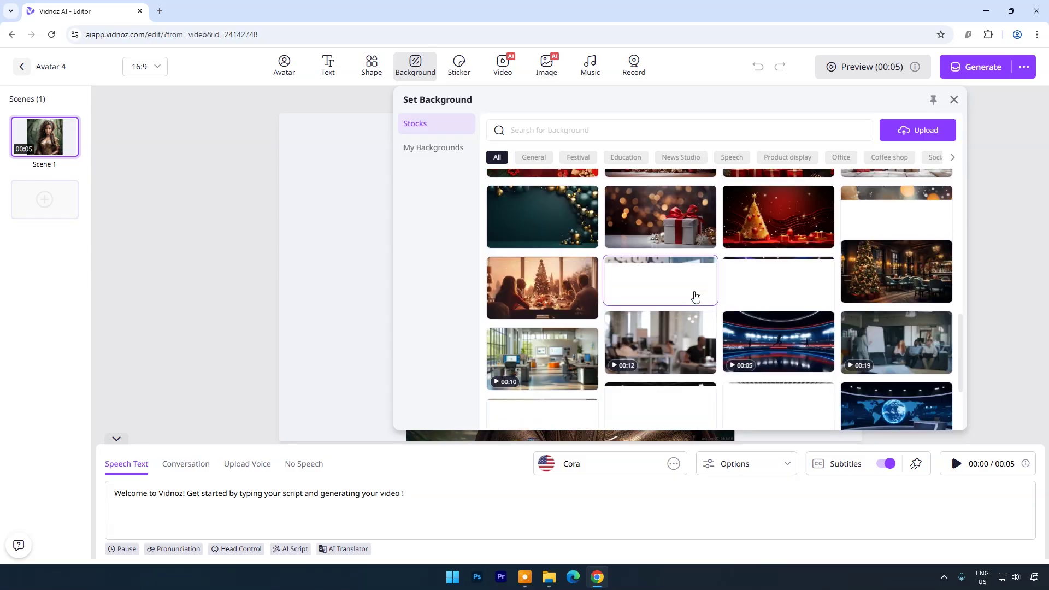
{"action": "scroll", "coordinate": [860, 317], "scroll_direction": "down", "scroll_amount": 10}
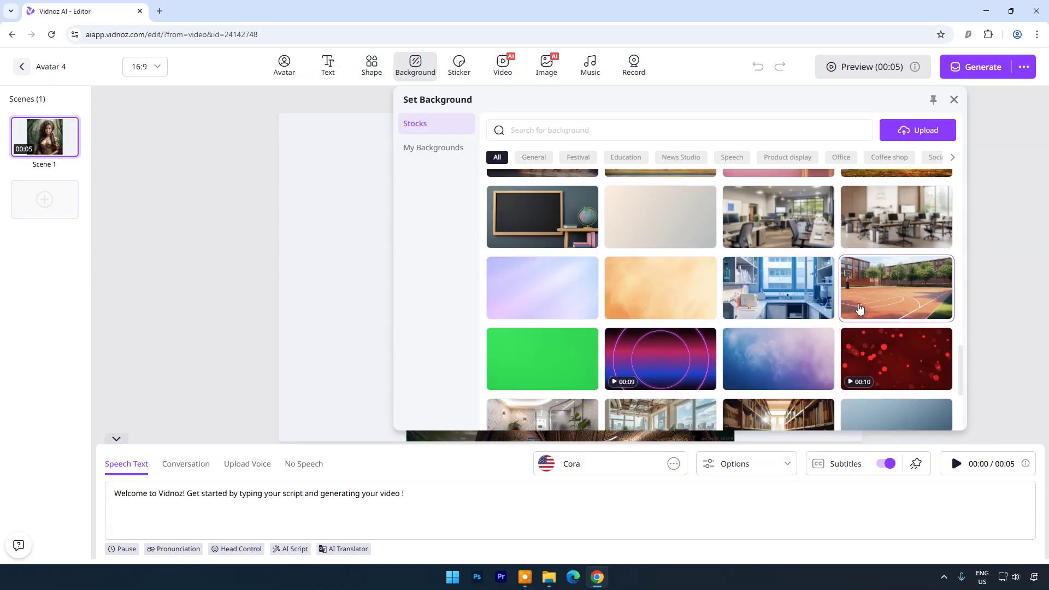
{"action": "scroll", "coordinate": [860, 307], "scroll_direction": "down", "scroll_amount": 6}
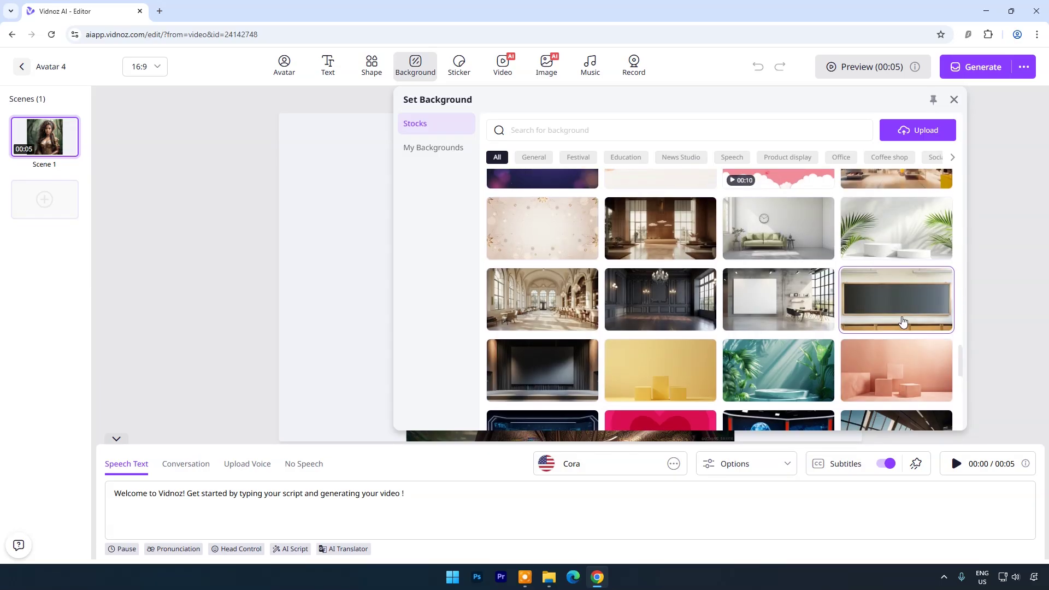
{"action": "left_click", "coordinate": [772, 263]}
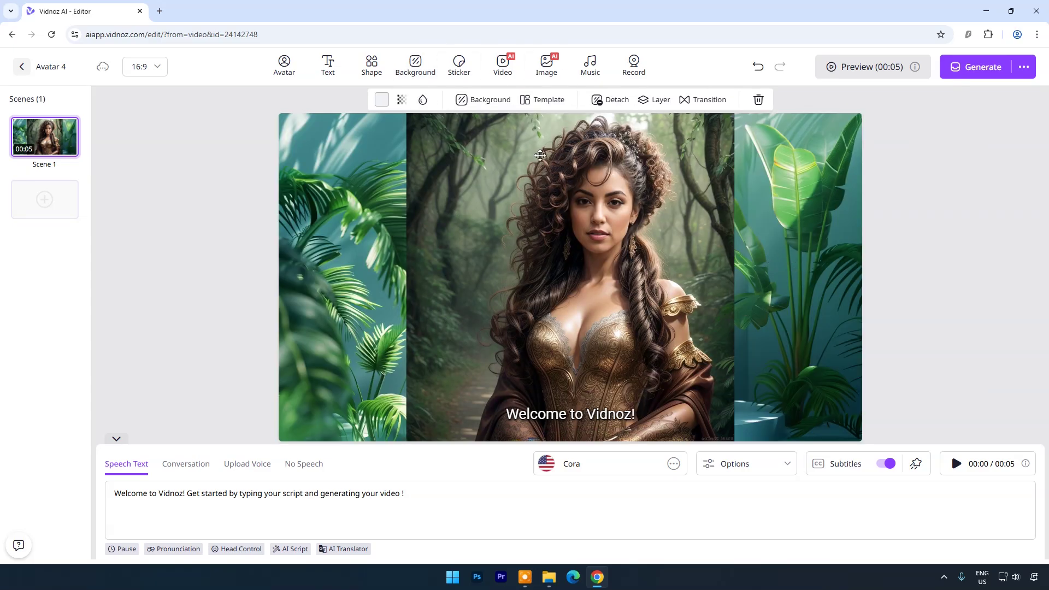
{"action": "left_click", "coordinate": [540, 155]}
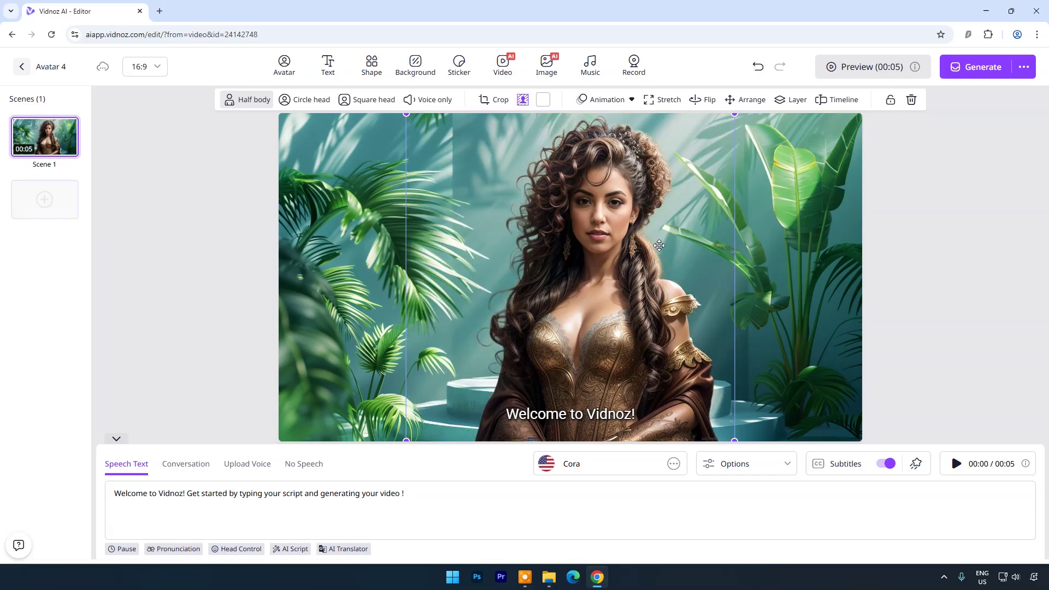
{"action": "left_click", "coordinate": [723, 305]}
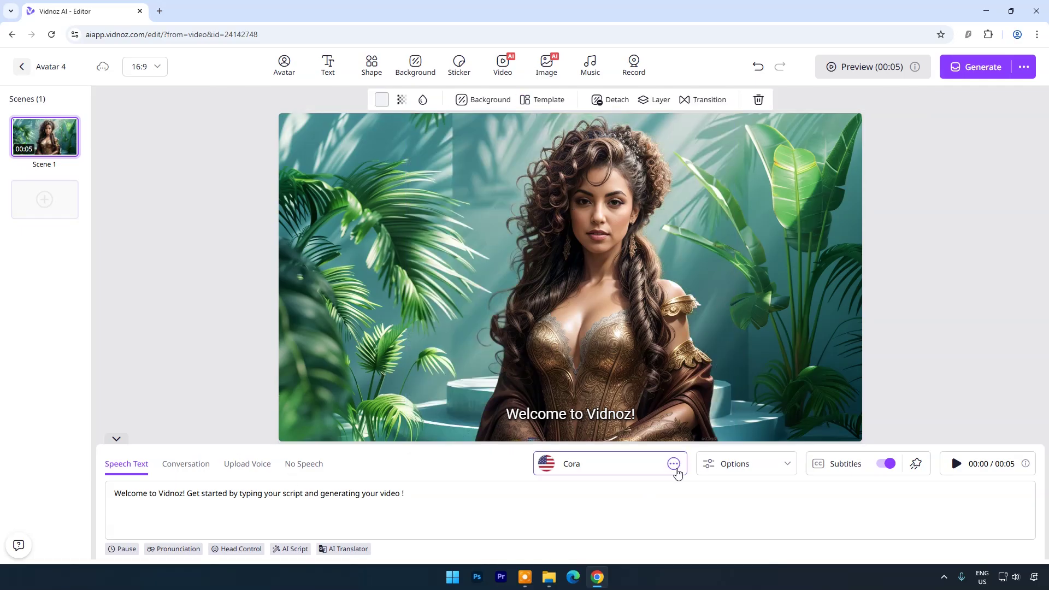
Audition several US English female voices for the avatar, including Cora and Patricia (chat).
{"action": "left_click", "coordinate": [675, 464]}
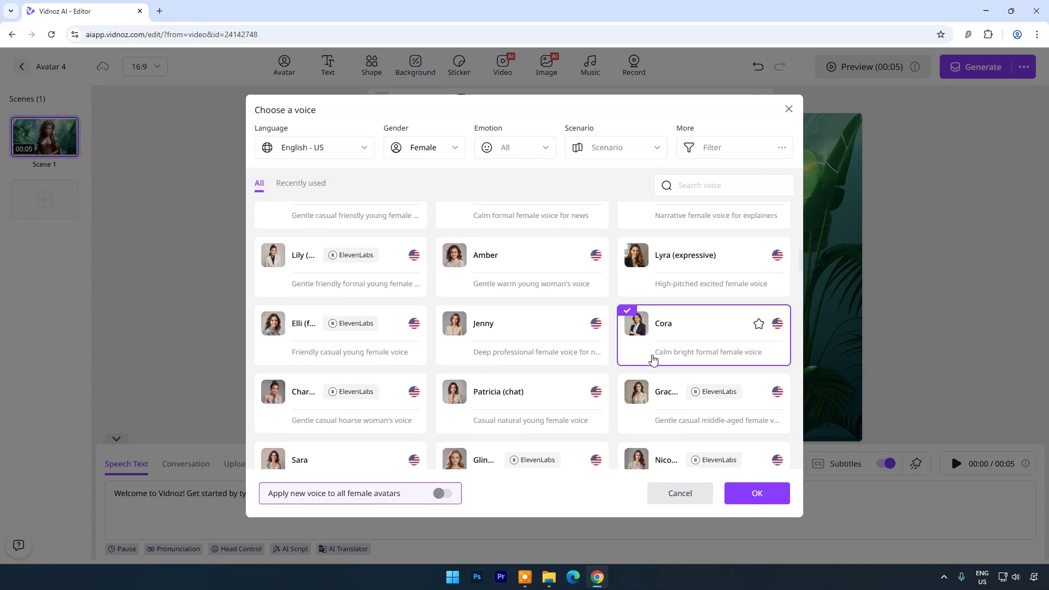
{"action": "left_click", "coordinate": [636, 327]}
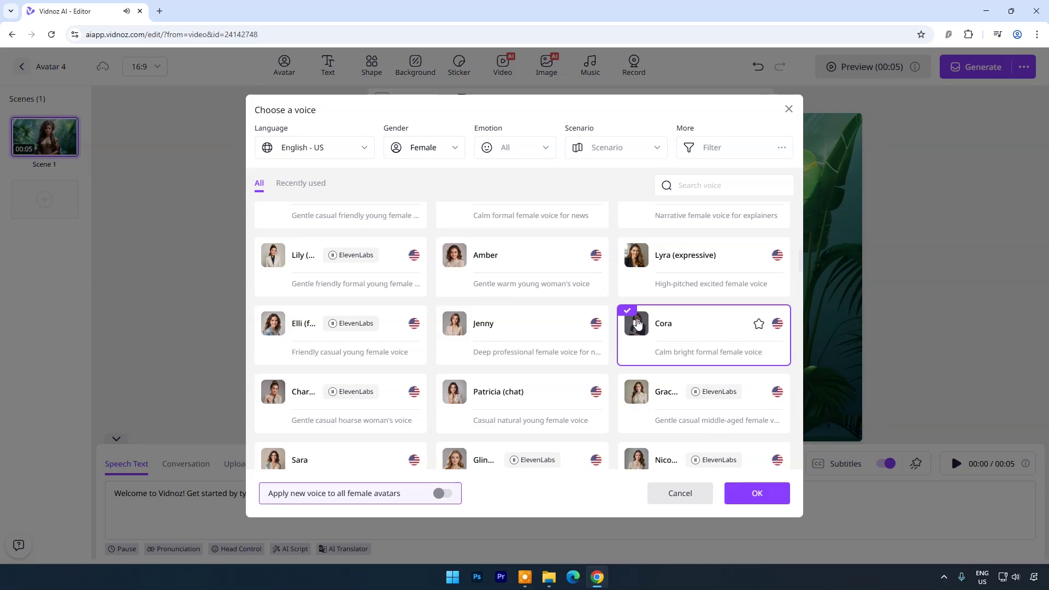
{"action": "left_click", "coordinate": [519, 338]}
{"action": "left_click", "coordinate": [456, 394]}
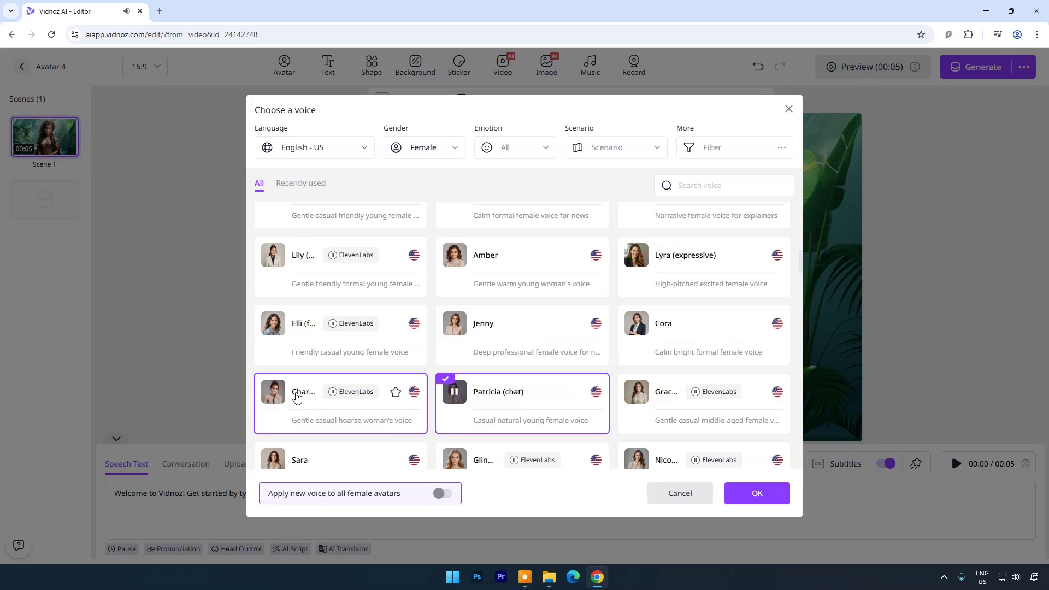
{"action": "left_click", "coordinate": [282, 395]}
{"action": "scroll", "coordinate": [386, 377], "scroll_direction": "down", "scroll_amount": 1}
{"action": "left_click", "coordinate": [457, 405]}
{"action": "left_click", "coordinate": [638, 407]}
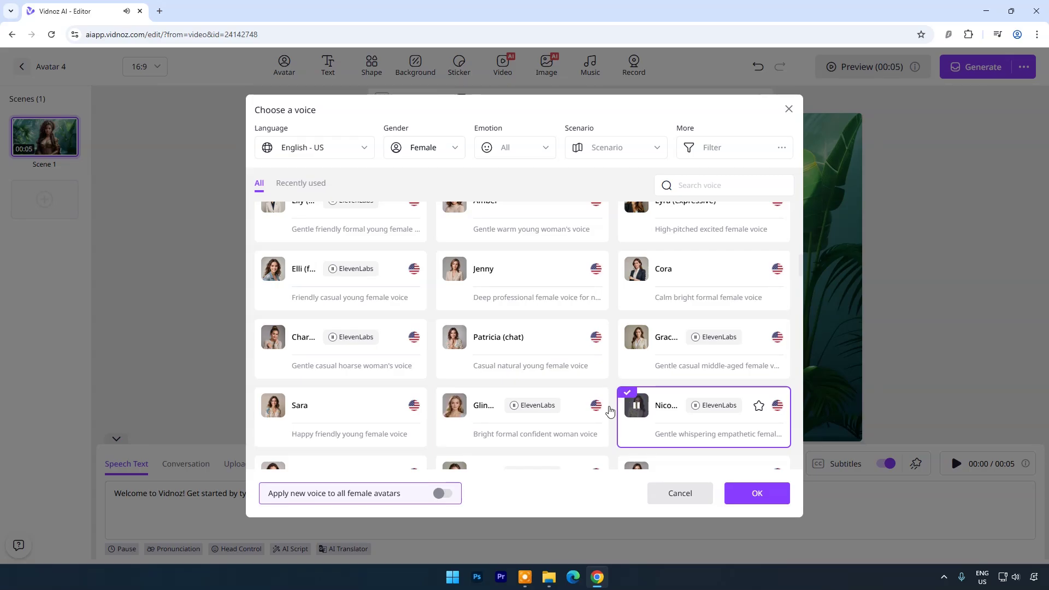
Choose the Glinda - professional voice for the avatar and play back the speech.
{"action": "left_click", "coordinate": [455, 406]}
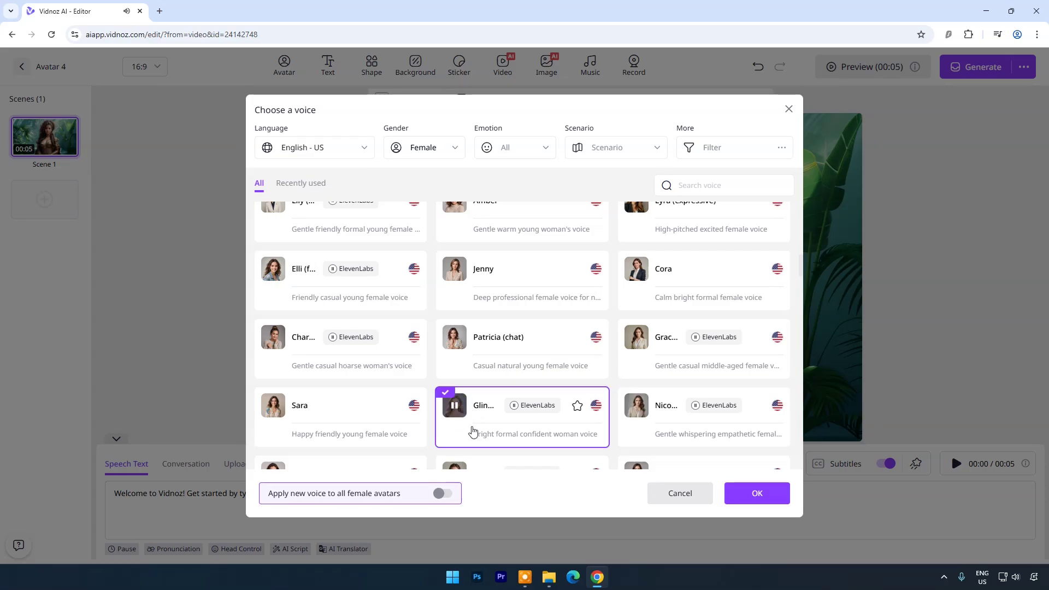
{"action": "scroll", "coordinate": [452, 333], "scroll_direction": "down", "scroll_amount": 2}
{"action": "left_click", "coordinate": [755, 492]}
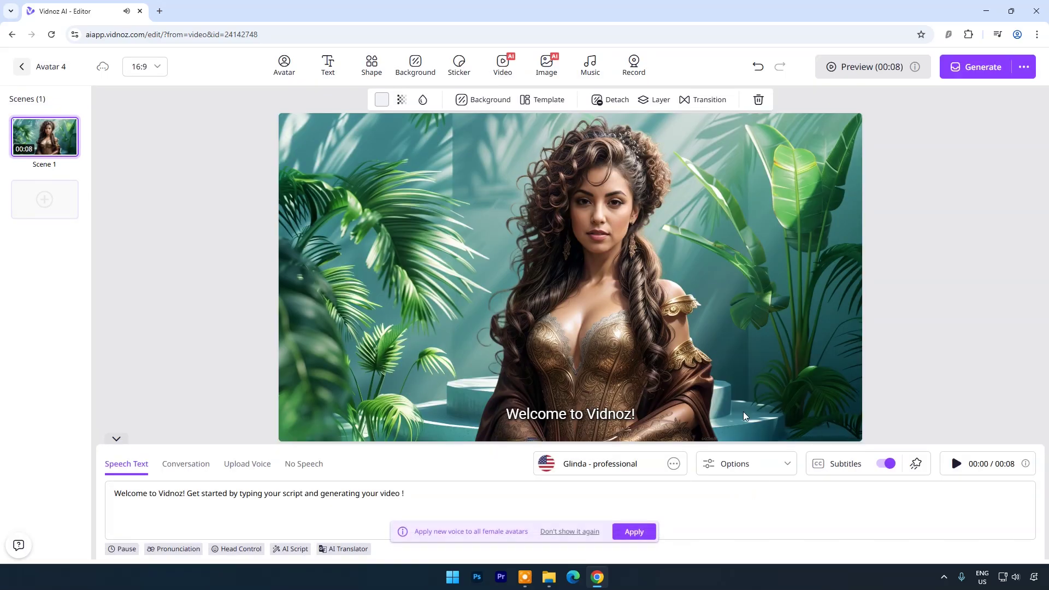
{"action": "left_click", "coordinate": [956, 464]}
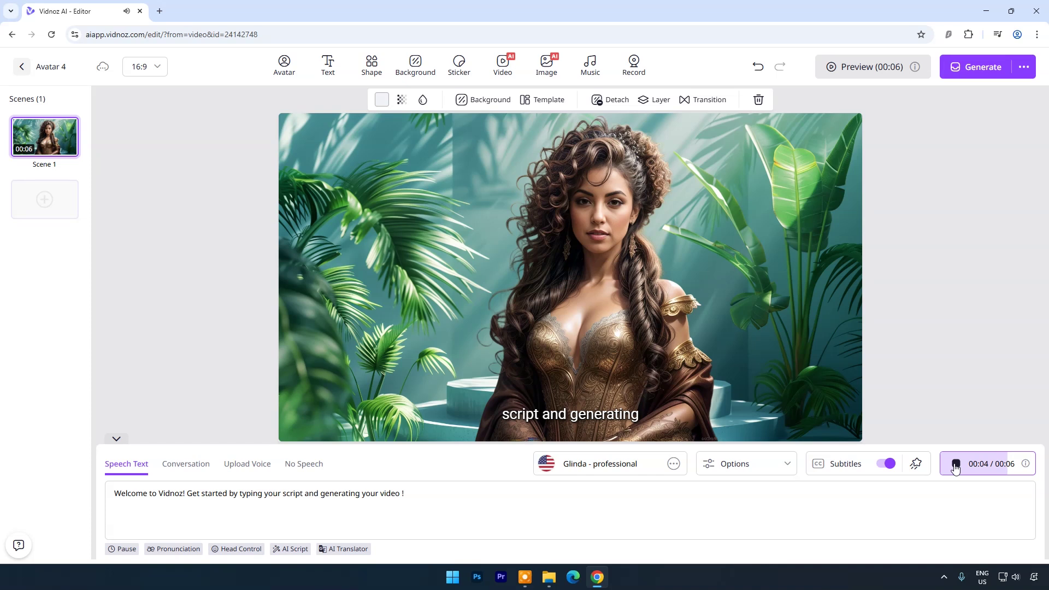
{"action": "left_click", "coordinate": [954, 466]}
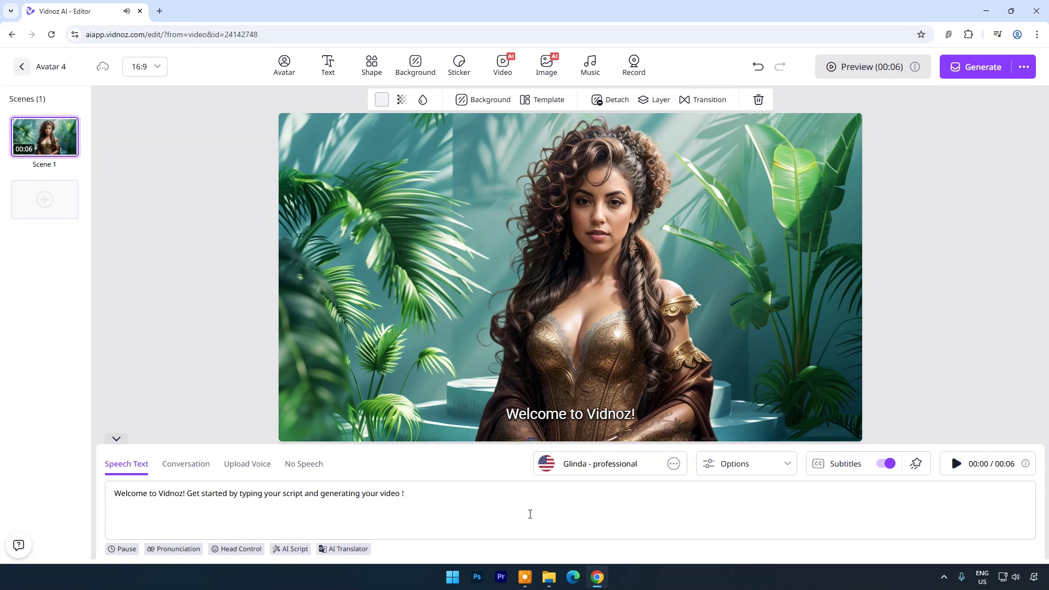
Open scr.txt from File Explorer and copy the Christmas greeting paragraph beginning "Wishing you joy, peace, and love".
{"action": "left_click", "coordinate": [549, 575]}
{"action": "double_click", "coordinate": [901, 289]}
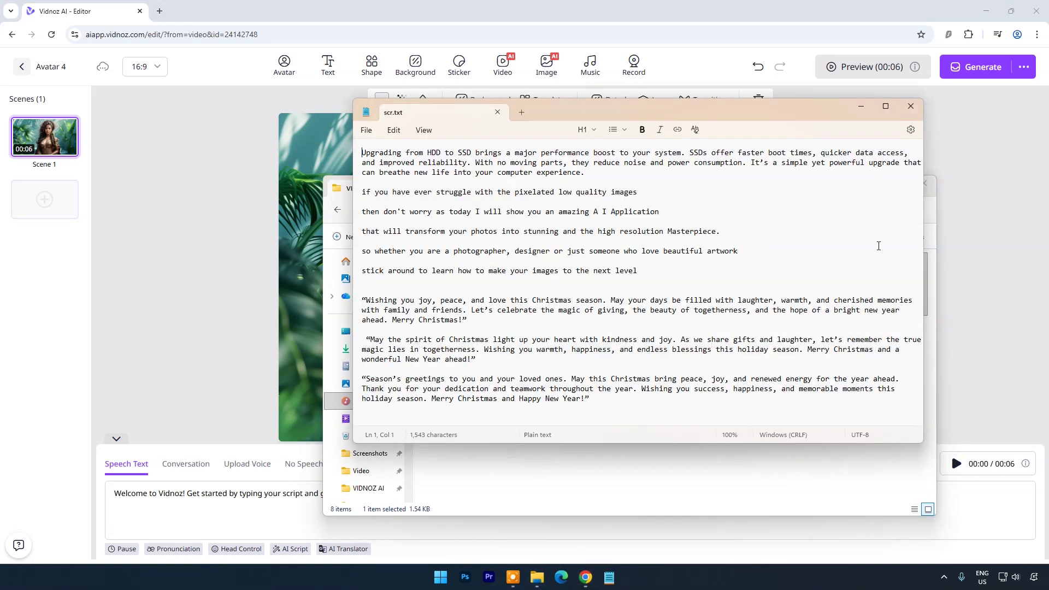
{"action": "left_click", "coordinate": [873, 183]}
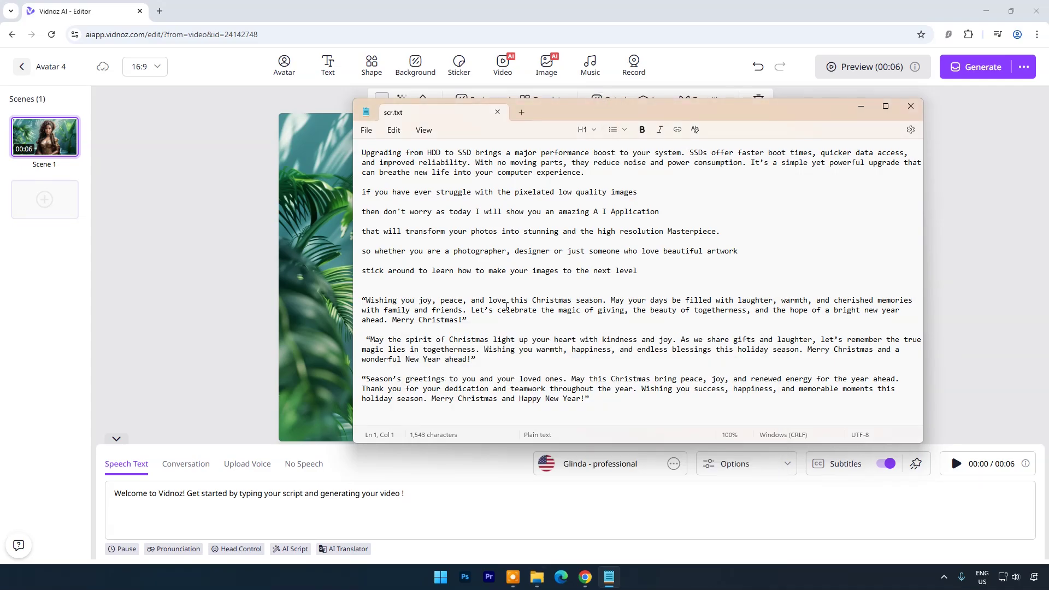
{"action": "left_click_drag", "start_coordinate": [472, 320], "coordinate": [361, 300]}
{"action": "right_click", "coordinate": [407, 304]}
{"action": "left_click", "coordinate": [460, 317]}
{"action": "left_click", "coordinate": [861, 109]}
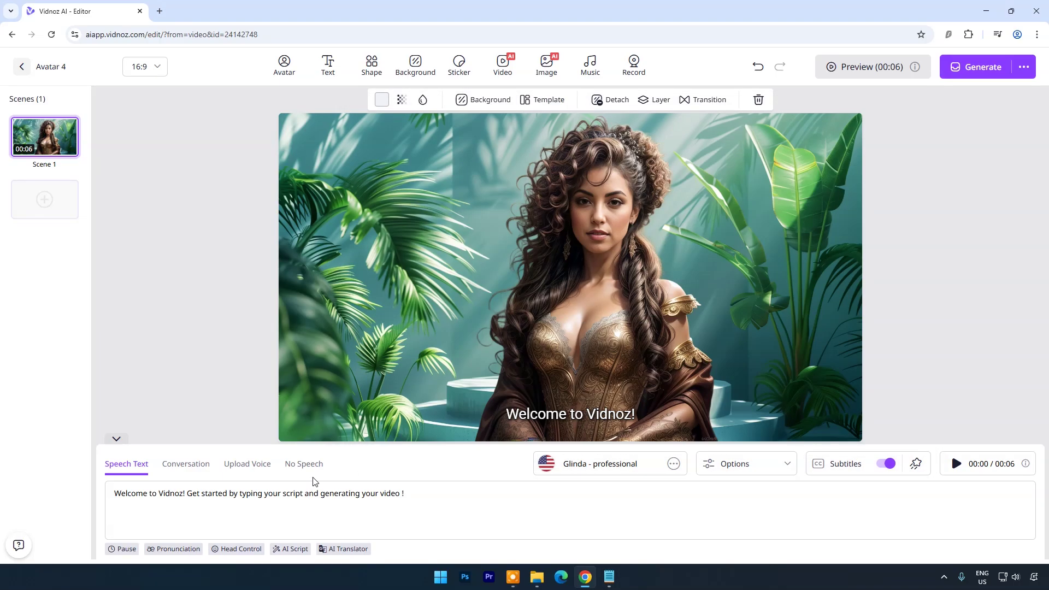
Replace the default welcome script with the copied Christmas greeting.
{"action": "left_click_drag", "start_coordinate": [436, 501], "coordinate": [73, 491]}
{"action": "right_click", "coordinate": [152, 502]}
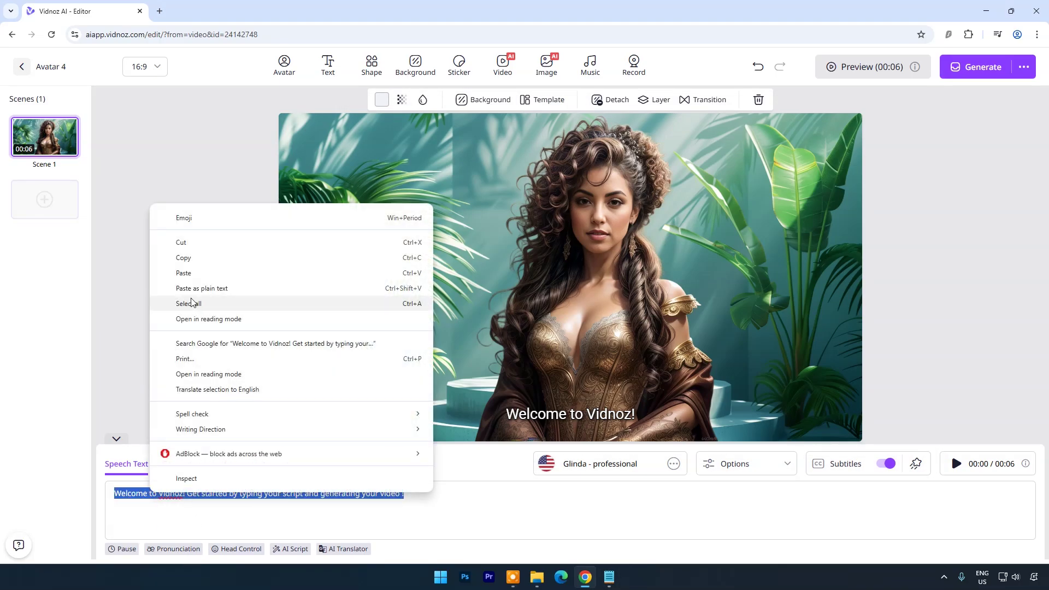
{"action": "left_click", "coordinate": [195, 277]}
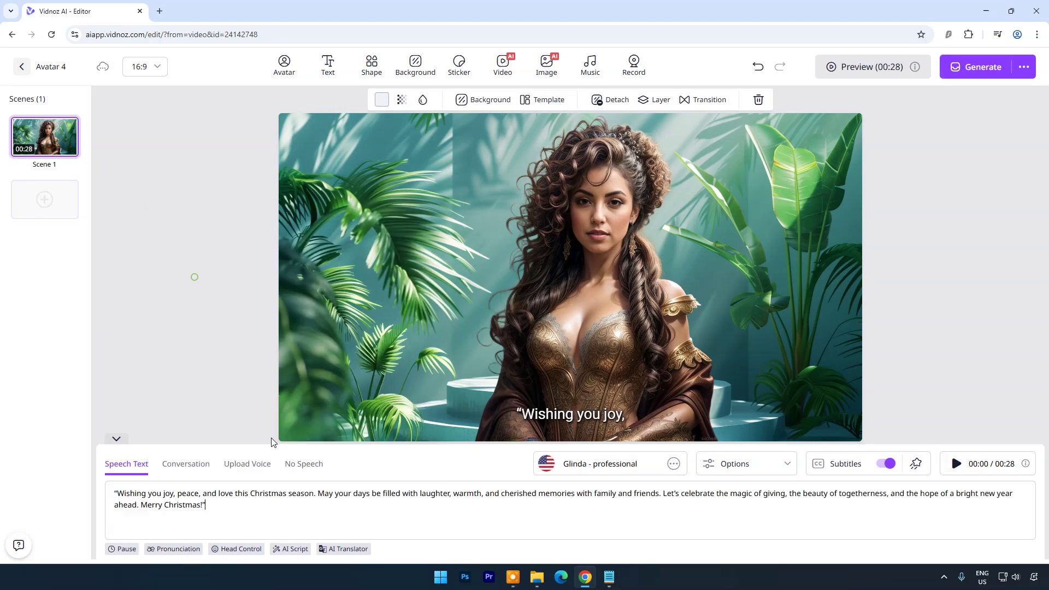
Look through the Conversation, Upload Voice and No Speech modes, and return to Speech Text.
{"action": "left_click", "coordinate": [191, 464]}
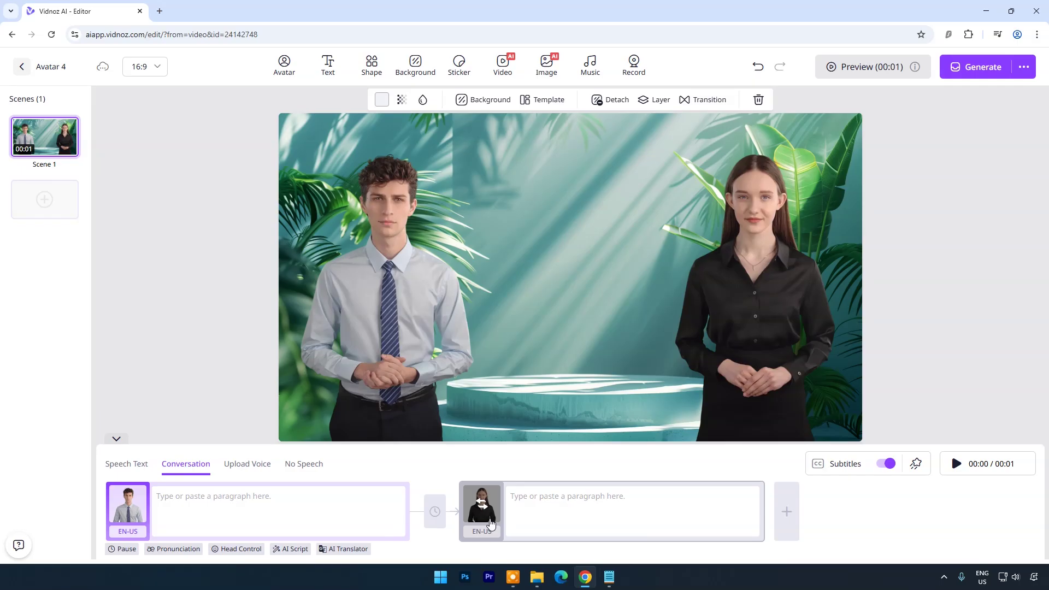
{"action": "left_click", "coordinate": [245, 464]}
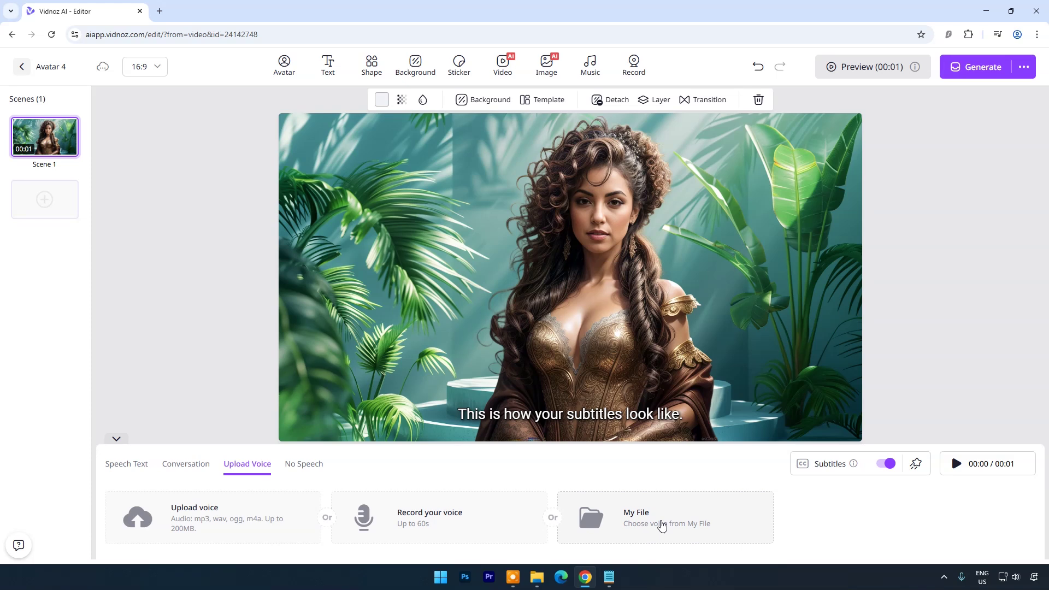
{"action": "left_click", "coordinate": [304, 470]}
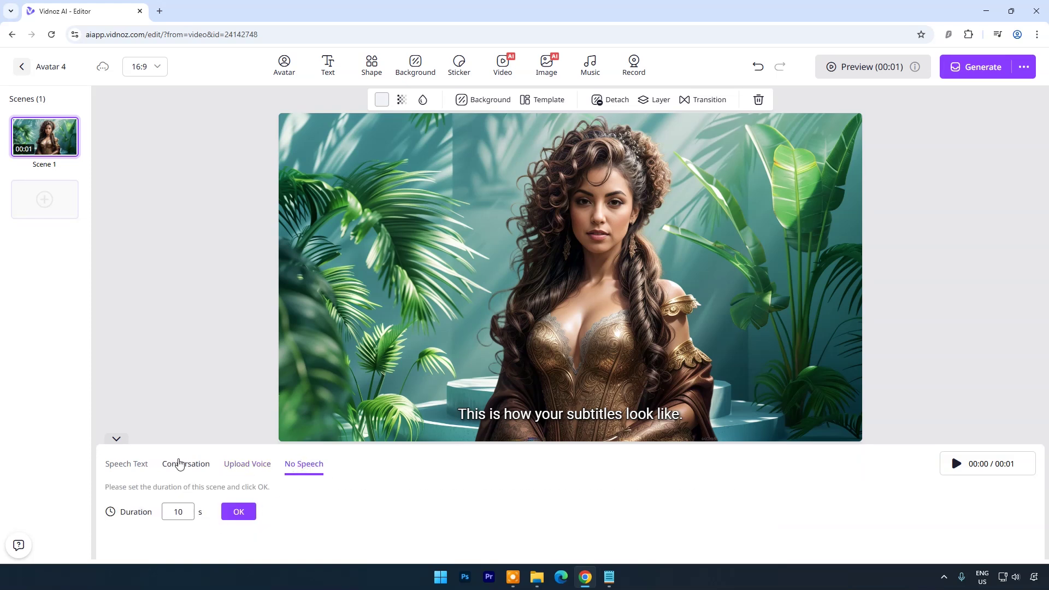
{"action": "left_click", "coordinate": [114, 466]}
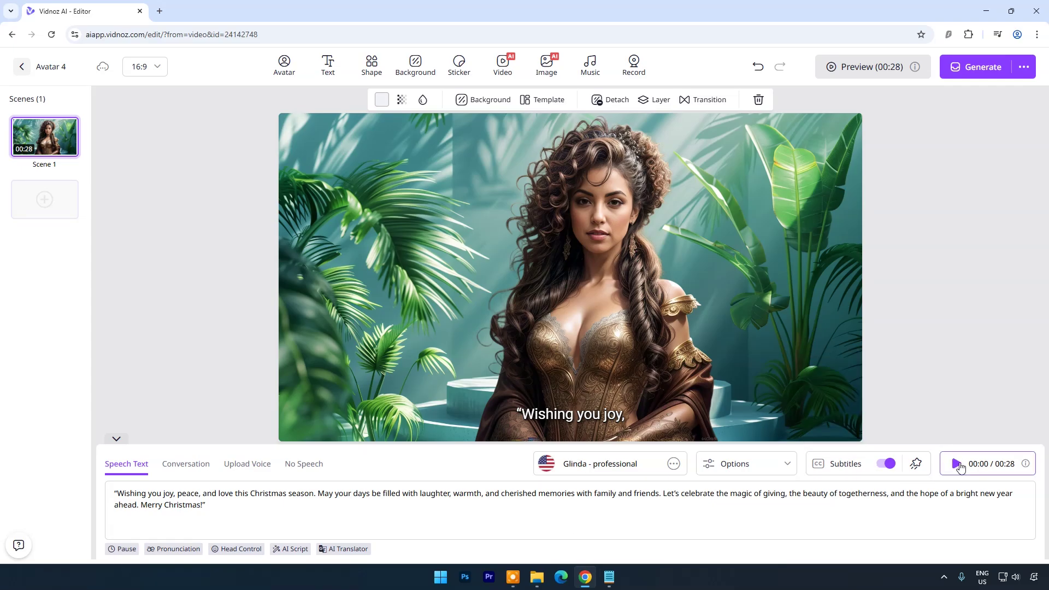
Play back the Christmas greeting speech, and generate the avatar video.
{"action": "left_click", "coordinate": [957, 465]}
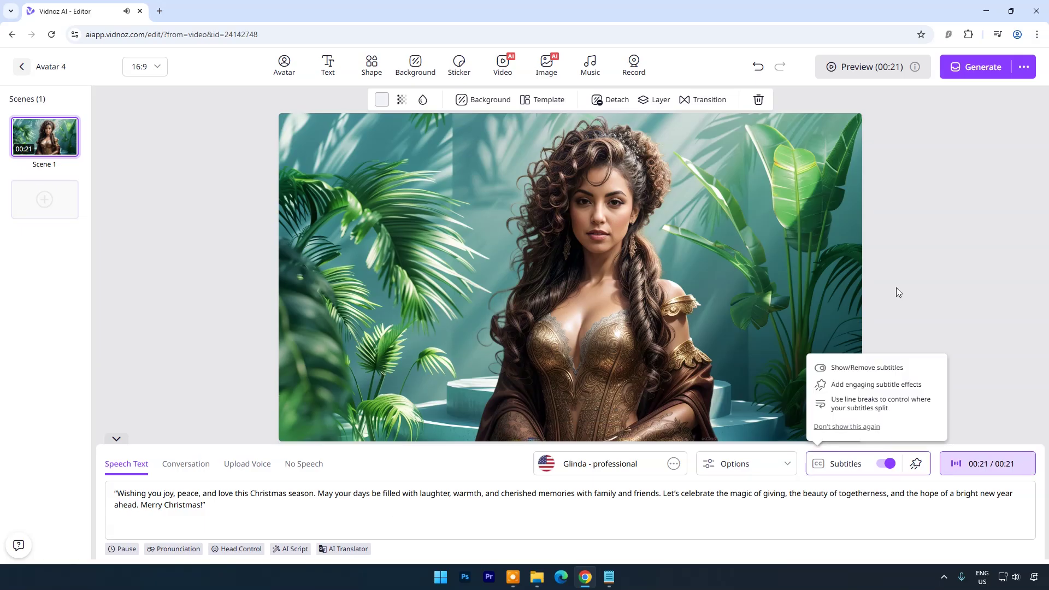
{"action": "left_click", "coordinate": [980, 70]}
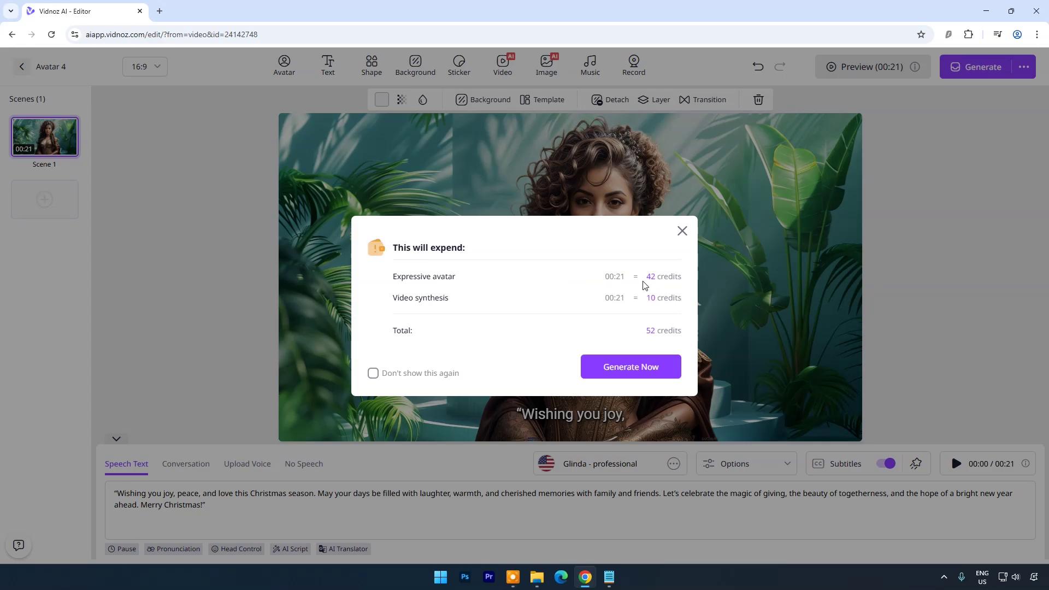
{"action": "left_click", "coordinate": [616, 370]}
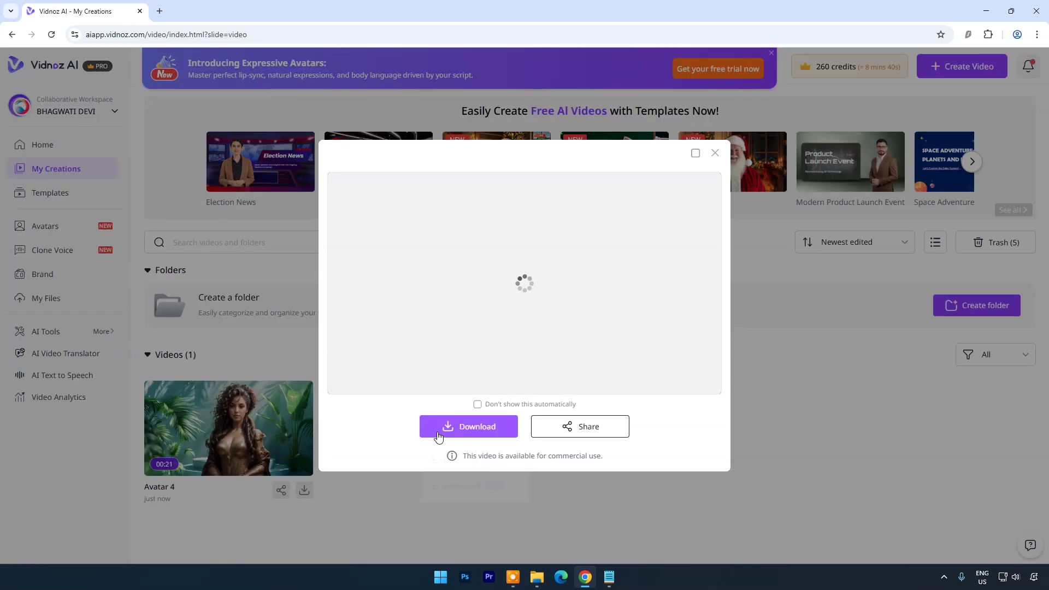
Watch the generated Avatar 4 video through and download it in 1080p.
{"action": "mouse_move", "coordinate": [439, 435]}
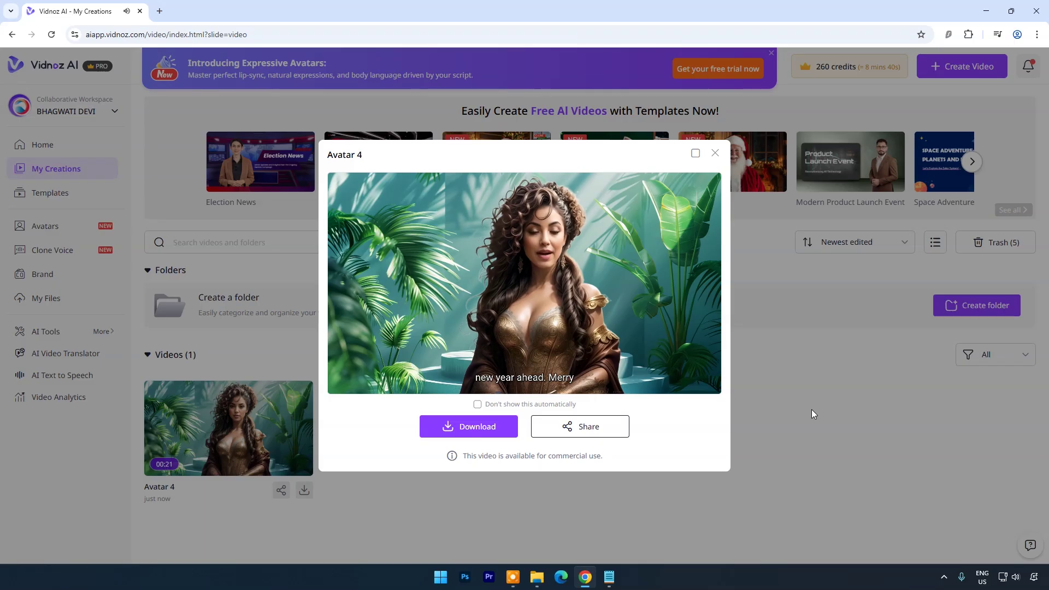
{"action": "mouse_move", "coordinate": [484, 434]}
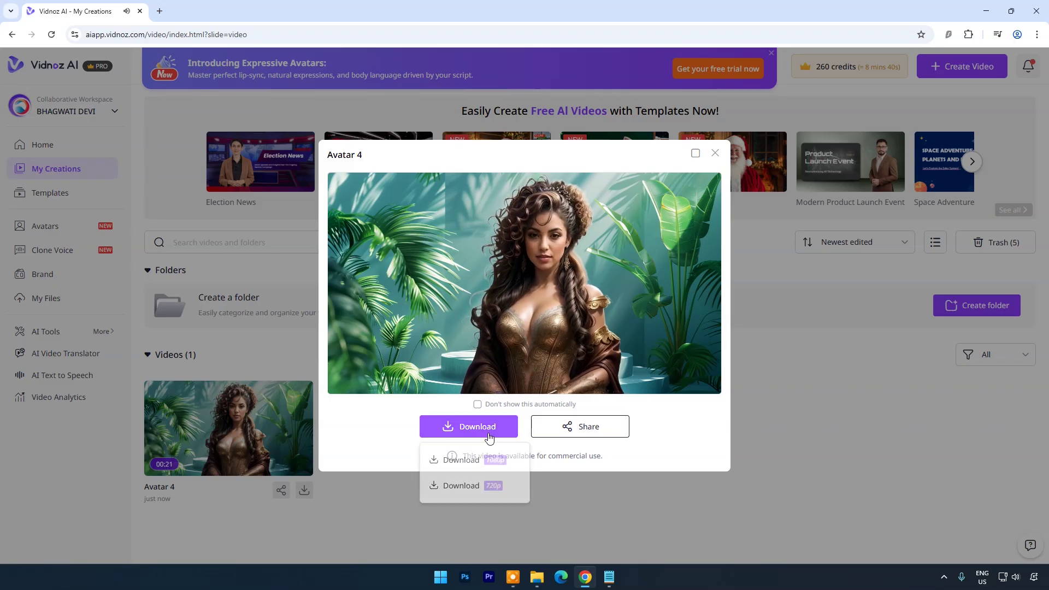
{"action": "left_click", "coordinate": [453, 460]}
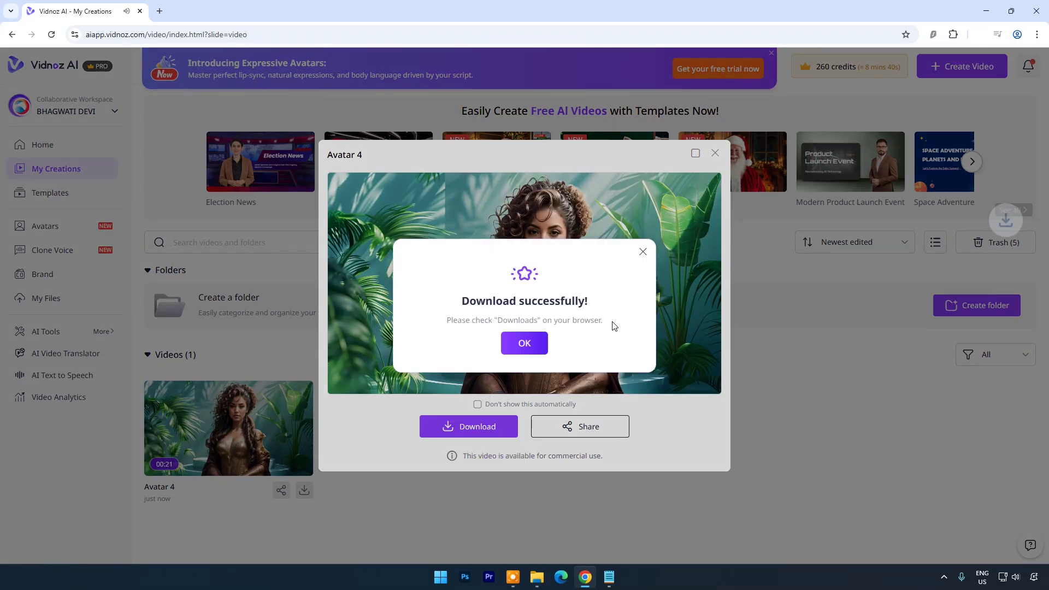
Play the downloaded Avatar 4 video full screen from the Downloads folder, and return to the site, closing its download confirmation and video preview.
{"action": "left_click", "coordinate": [997, 35]}
{"action": "left_click", "coordinate": [989, 61]}
{"action": "double_click", "coordinate": [591, 325]}
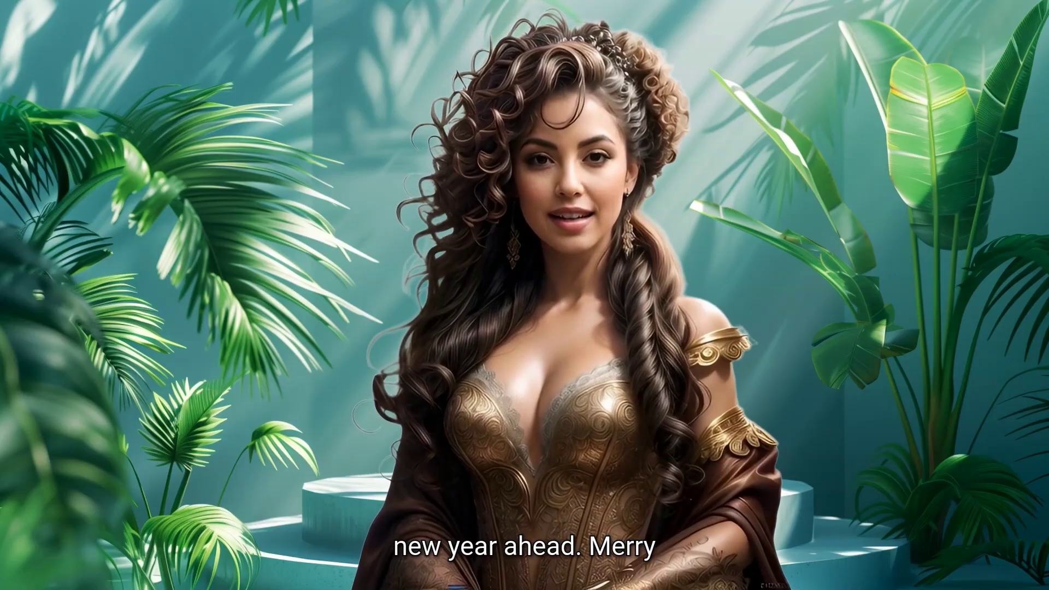
{"action": "right_click", "coordinate": [687, 262]}
{"action": "left_click", "coordinate": [696, 421]}
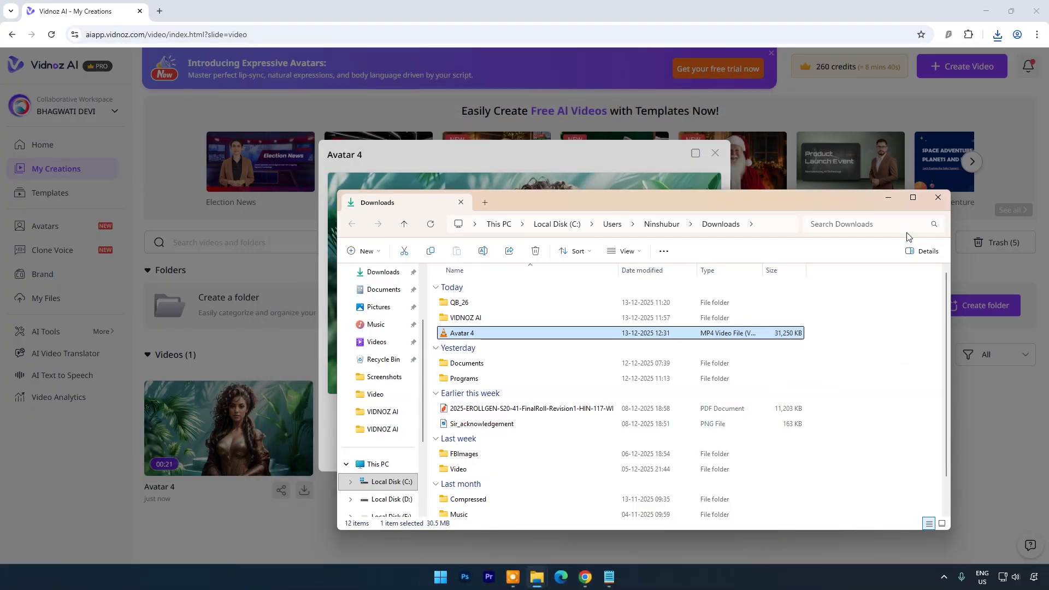
{"action": "left_click", "coordinate": [887, 199]}
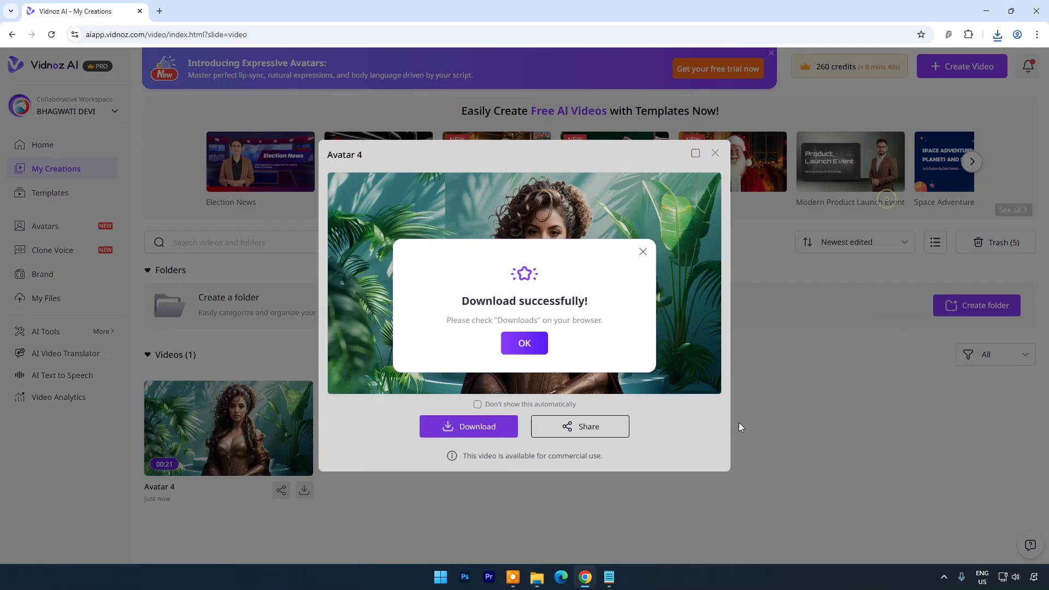
{"action": "left_click", "coordinate": [543, 346]}
{"action": "left_click", "coordinate": [715, 153]}
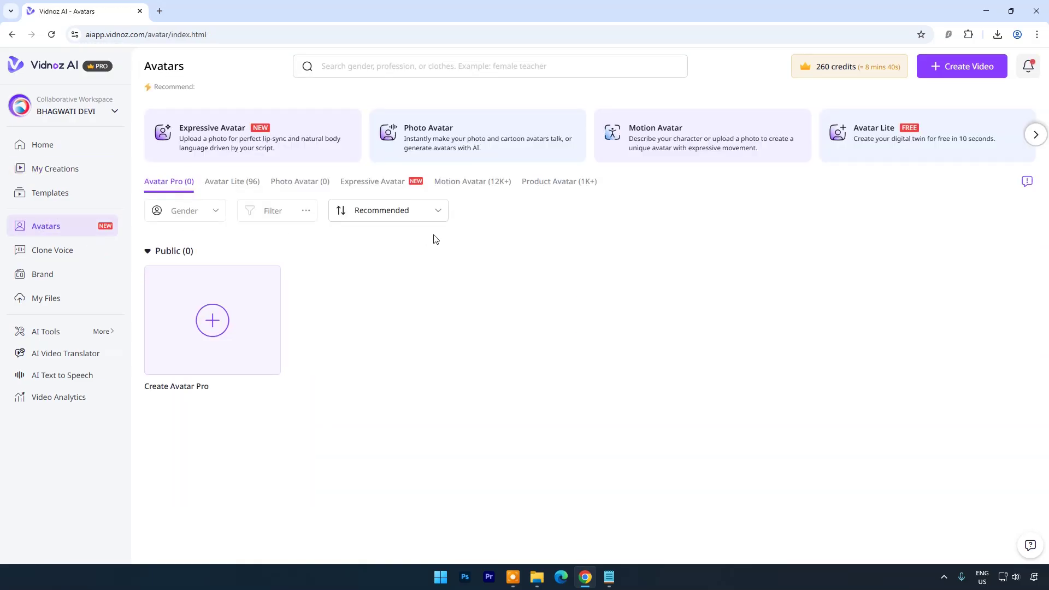
Start an AI-generated expressive avatar and use the cartoon lion in the jungle from the Explore gallery.
{"action": "mouse_move", "coordinate": [195, 136]}
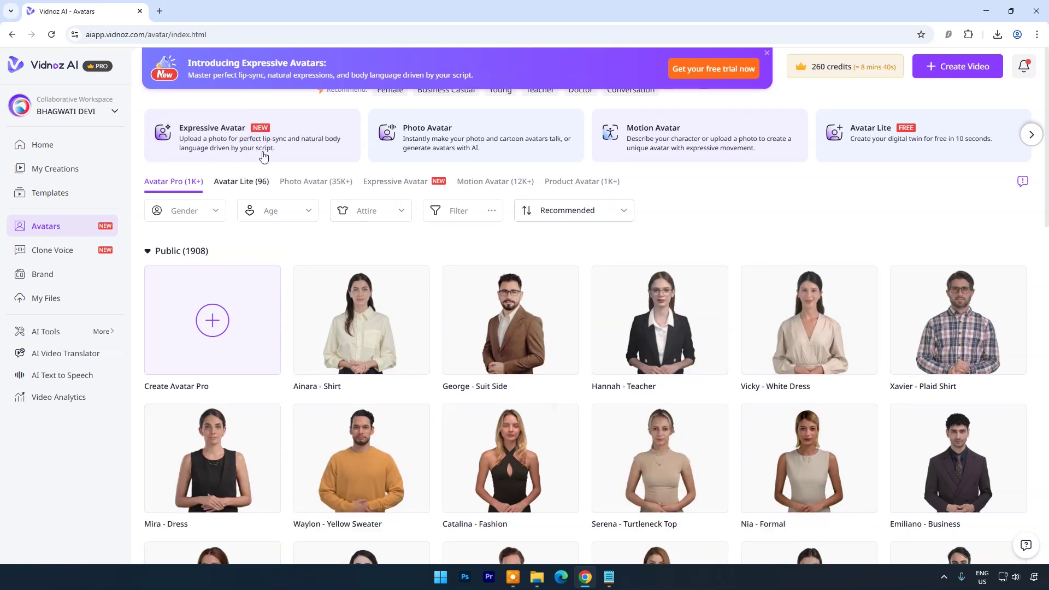
{"action": "mouse_move", "coordinate": [251, 136]}
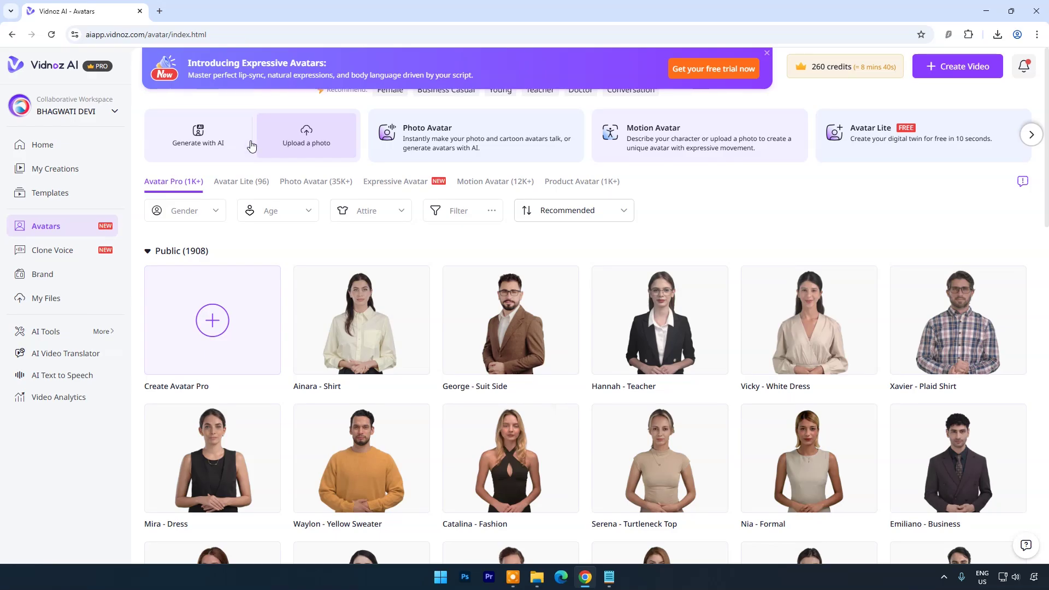
{"action": "left_click", "coordinate": [207, 145]}
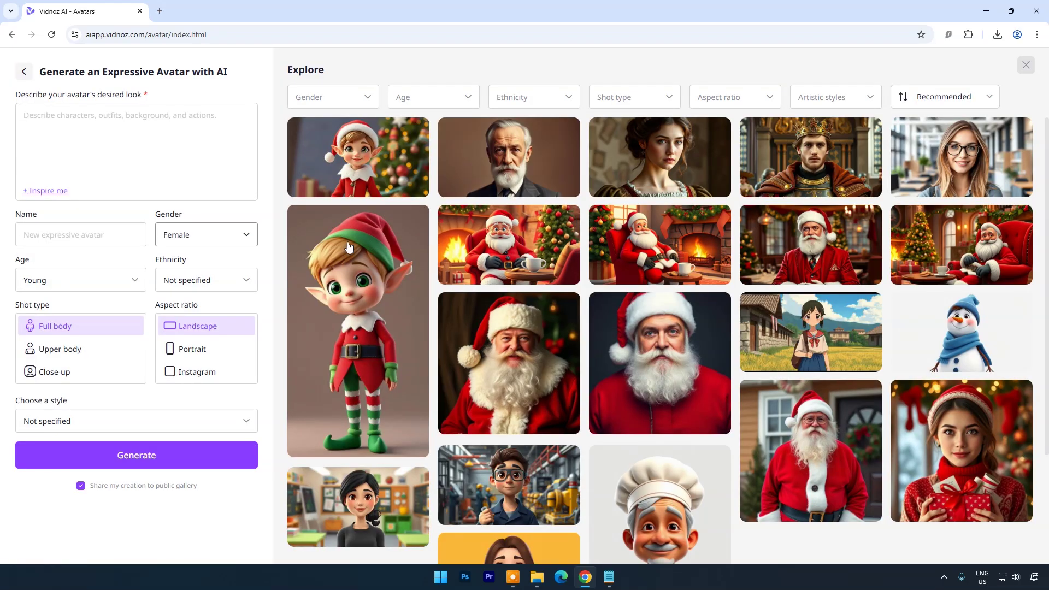
{"action": "scroll", "coordinate": [741, 272], "scroll_direction": "down", "scroll_amount": 3}
{"action": "scroll", "coordinate": [742, 272], "scroll_direction": "down", "scroll_amount": 15}
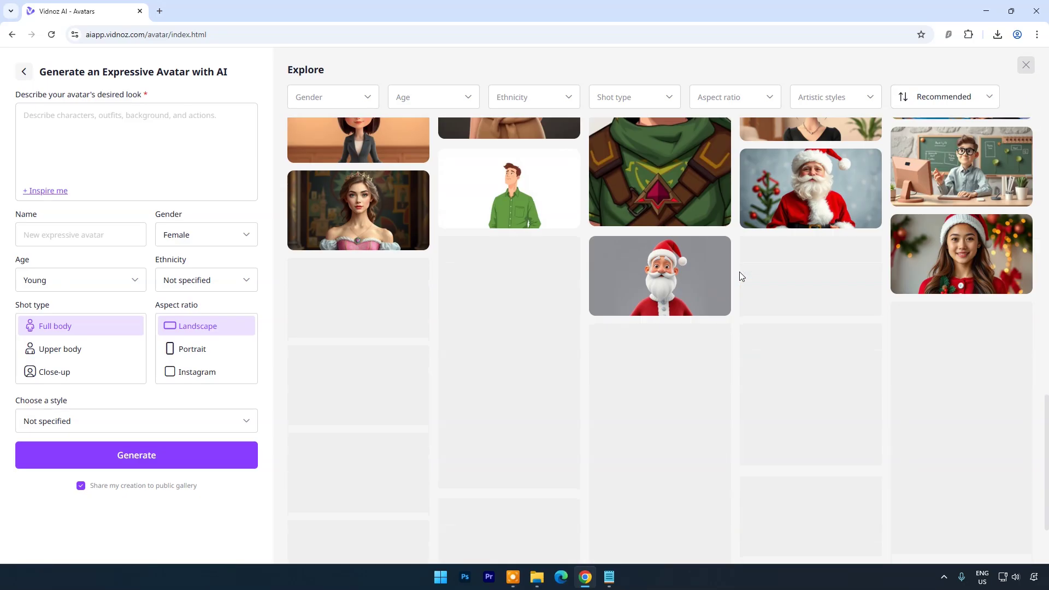
{"action": "scroll", "coordinate": [738, 278], "scroll_direction": "down", "scroll_amount": 6}
{"action": "scroll", "coordinate": [738, 279], "scroll_direction": "down", "scroll_amount": 7}
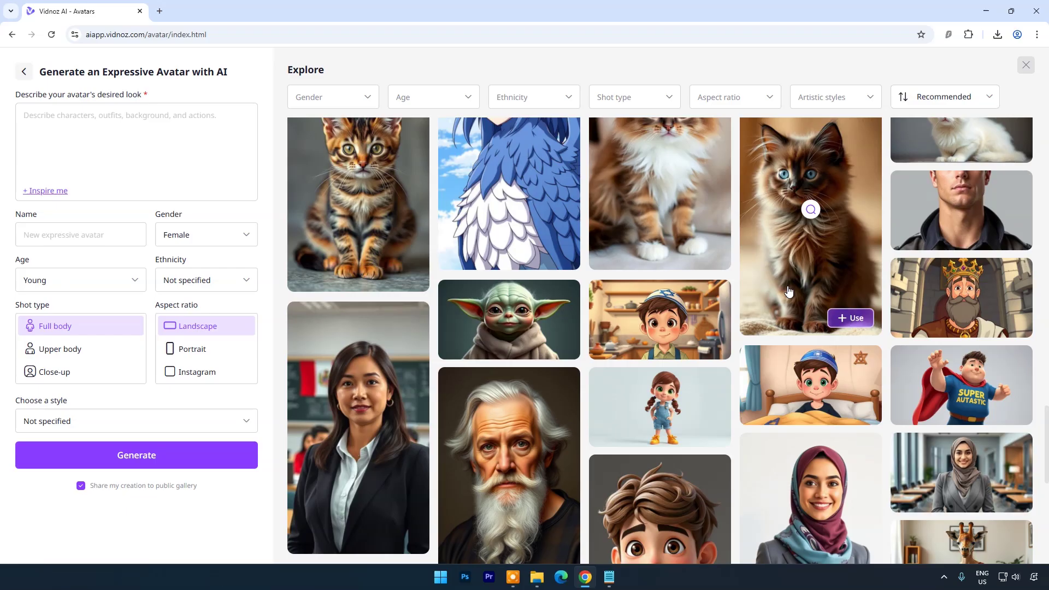
{"action": "scroll", "coordinate": [789, 291], "scroll_direction": "down", "scroll_amount": 15}
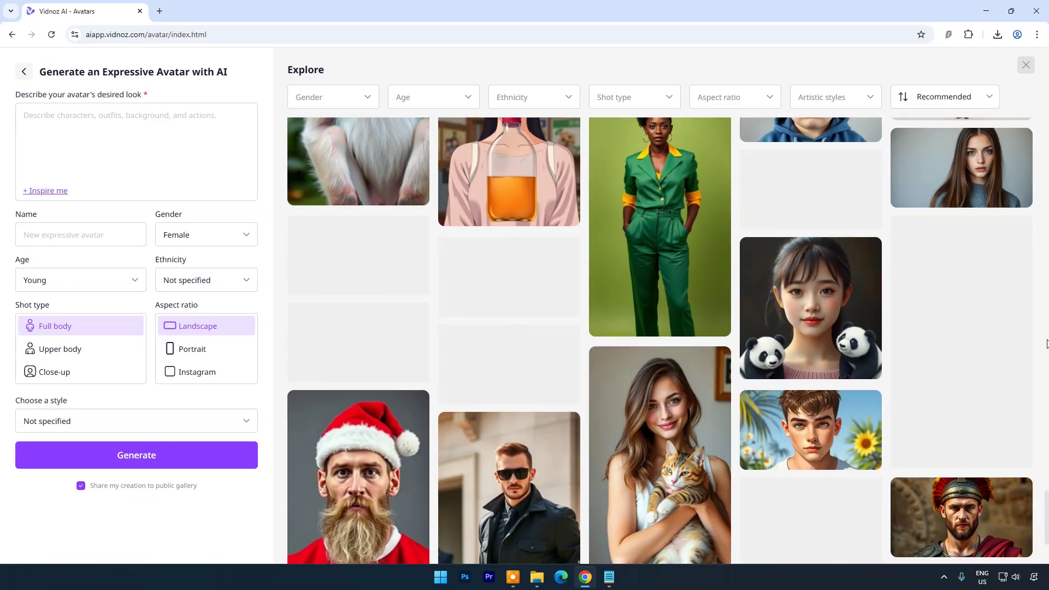
{"action": "scroll", "coordinate": [1047, 343], "scroll_direction": "down", "scroll_amount": 15}
{"action": "scroll", "coordinate": [1047, 343], "scroll_direction": "down", "scroll_amount": 10}
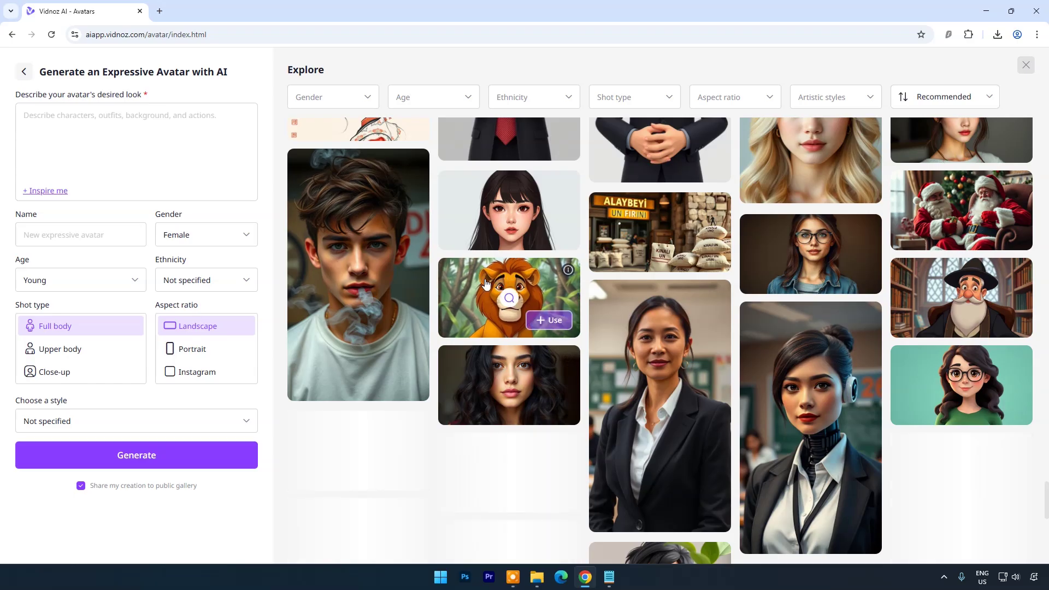
{"action": "left_click", "coordinate": [553, 320]}
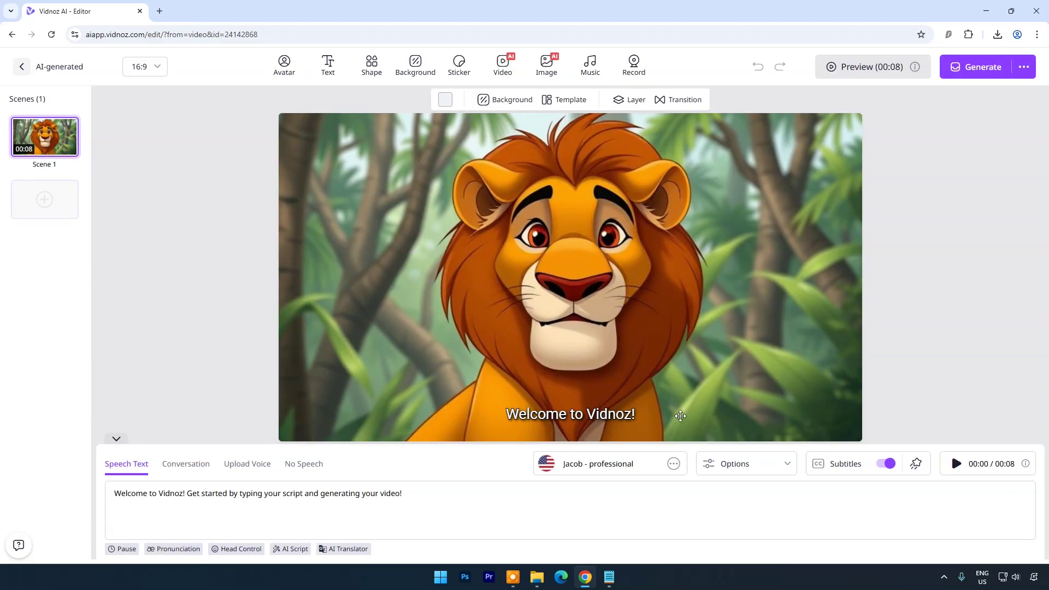
Preview the Jacob, Jeffrey and Callum professional voices, and assign Callum to the lion avatar.
{"action": "left_click", "coordinate": [673, 464]}
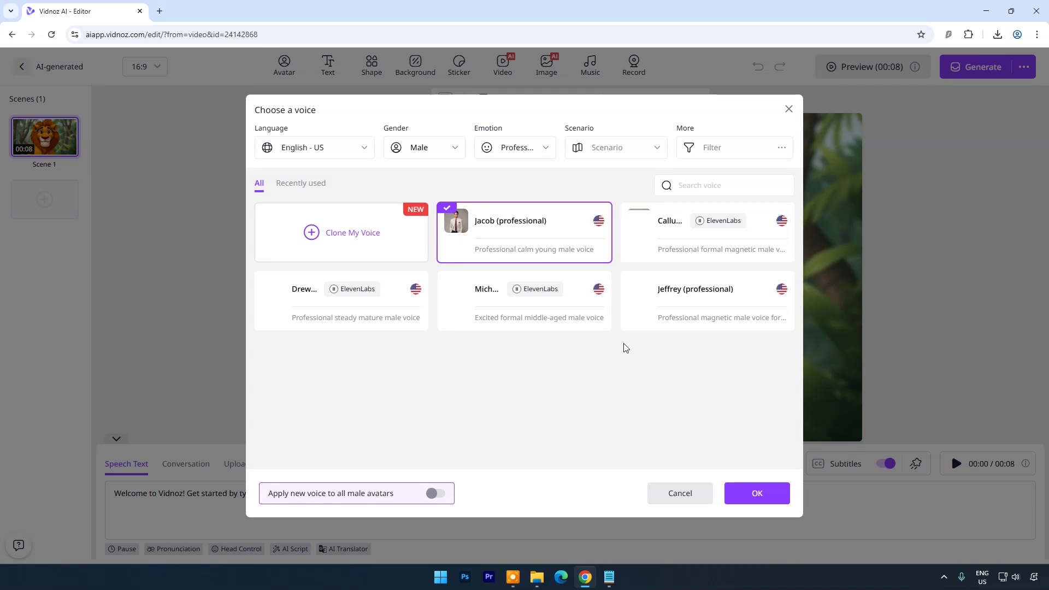
{"action": "mouse_move", "coordinate": [454, 226]}
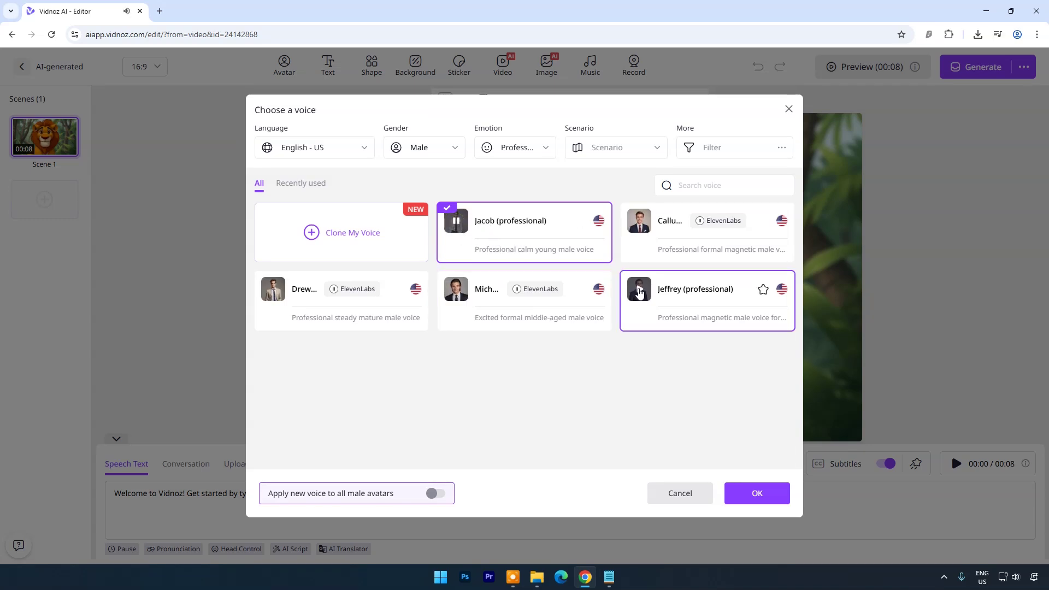
{"action": "left_click", "coordinate": [640, 288]}
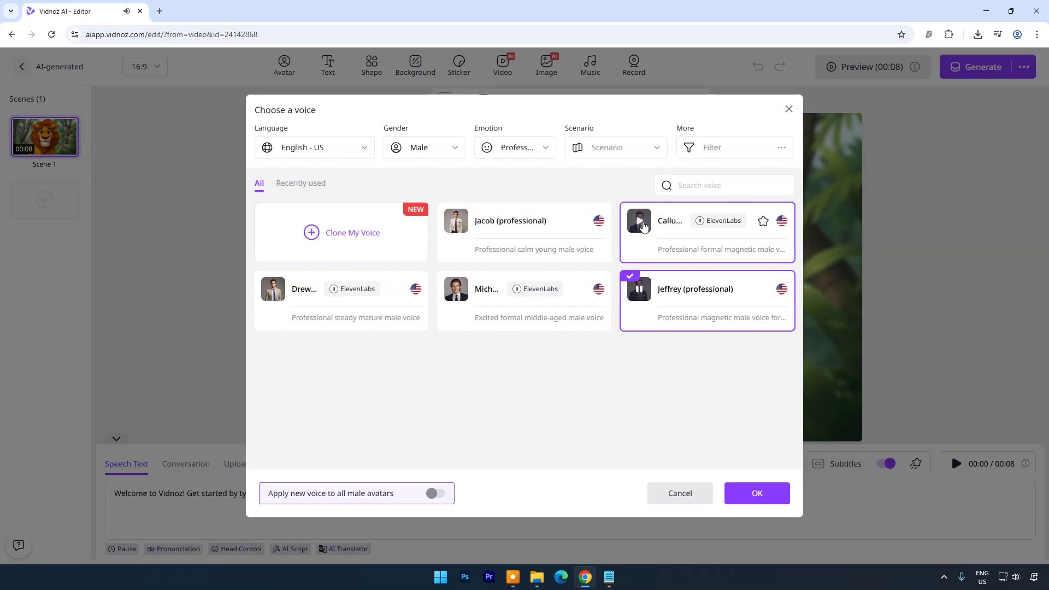
{"action": "left_click", "coordinate": [643, 224]}
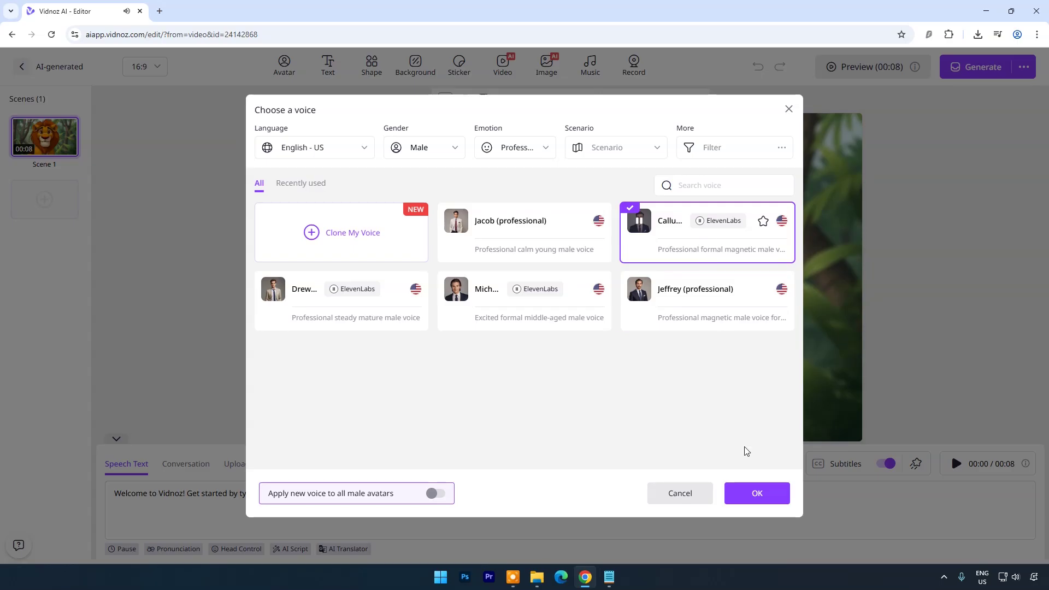
{"action": "left_click", "coordinate": [755, 494]}
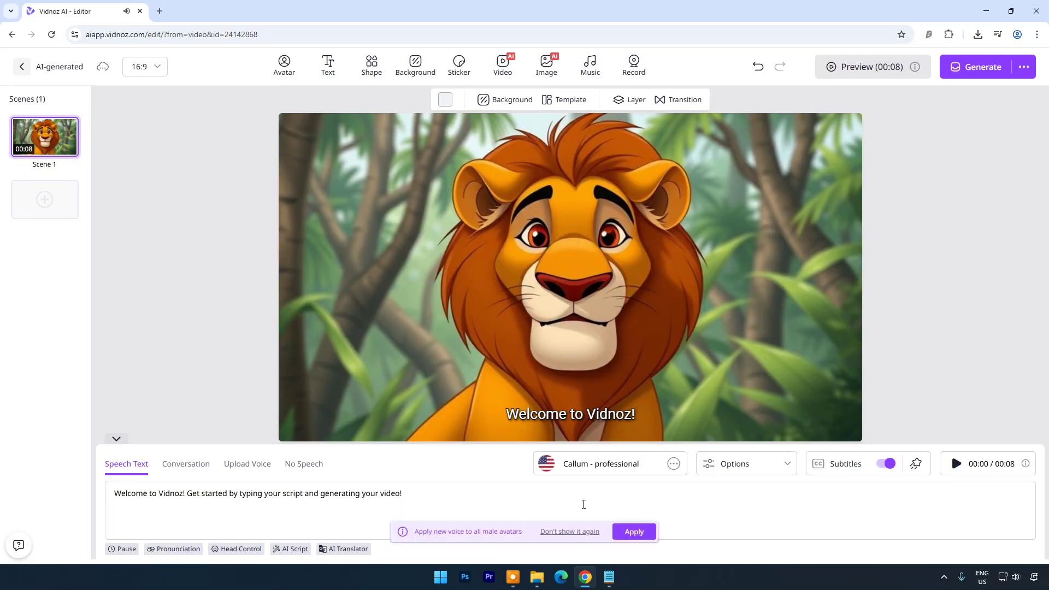
Switch to scr.txt in Notepad and copy the Christmas paragraph beginning "May the spirit of Christmas light up your heart".
{"action": "key", "text": "alt+Tab"}
{"action": "left_click_drag", "start_coordinate": [476, 359], "coordinate": [361, 339]}
{"action": "key", "text": "ctrl+c"}
{"action": "right_click", "coordinate": [381, 344]}
{"action": "left_click", "coordinate": [425, 354]}
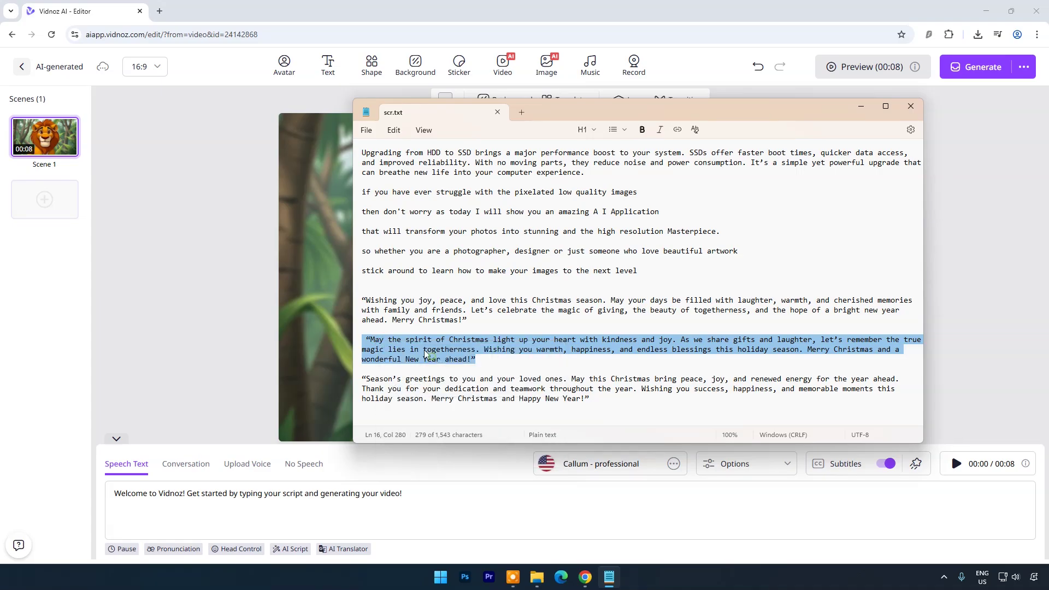
Replace the lion avatar's default welcome script with the copied Christmas paragraph as plain text.
{"action": "left_click", "coordinate": [377, 500]}
{"action": "key", "text": "ctrl+a"}
{"action": "right_click", "coordinate": [116, 494]}
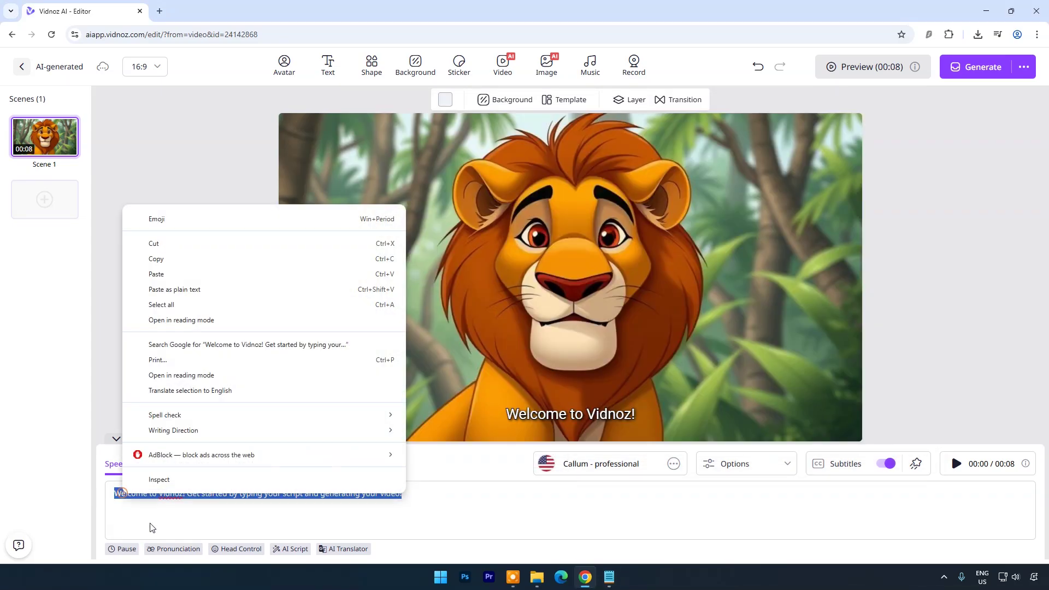
{"action": "left_click", "coordinate": [165, 290]}
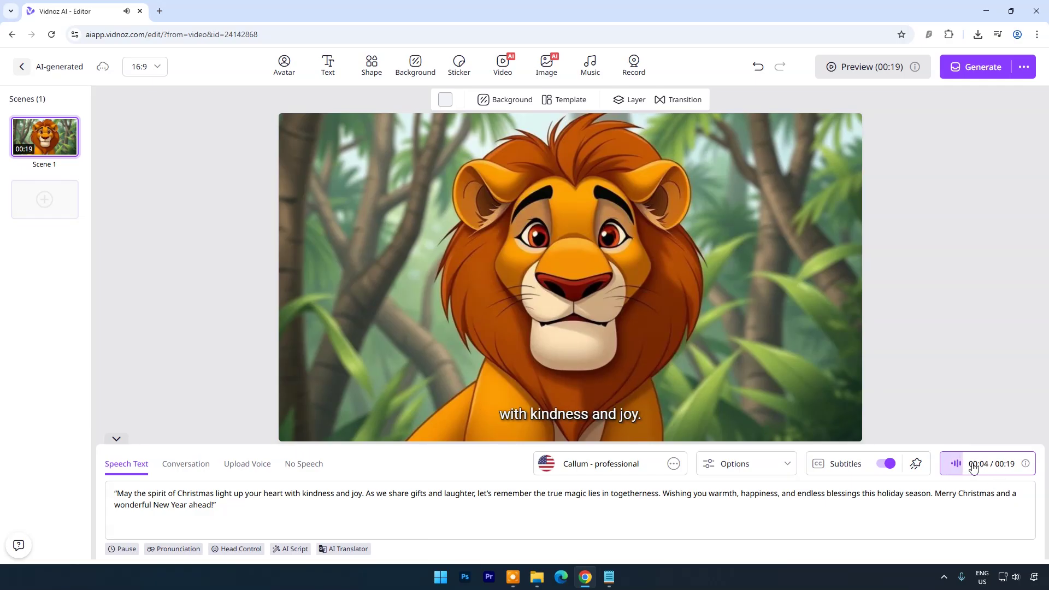
Stop the speech preview and generate the lion avatar video, accepting the credit cost.
{"action": "left_click", "coordinate": [955, 469]}
{"action": "mouse_move", "coordinate": [865, 472]}
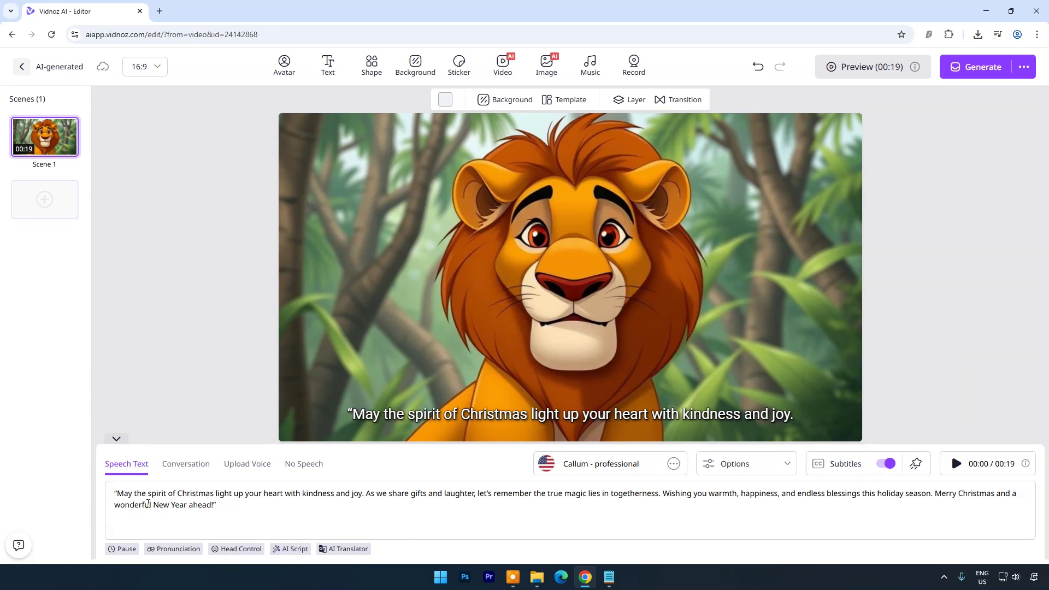
{"action": "left_click", "coordinate": [983, 67]}
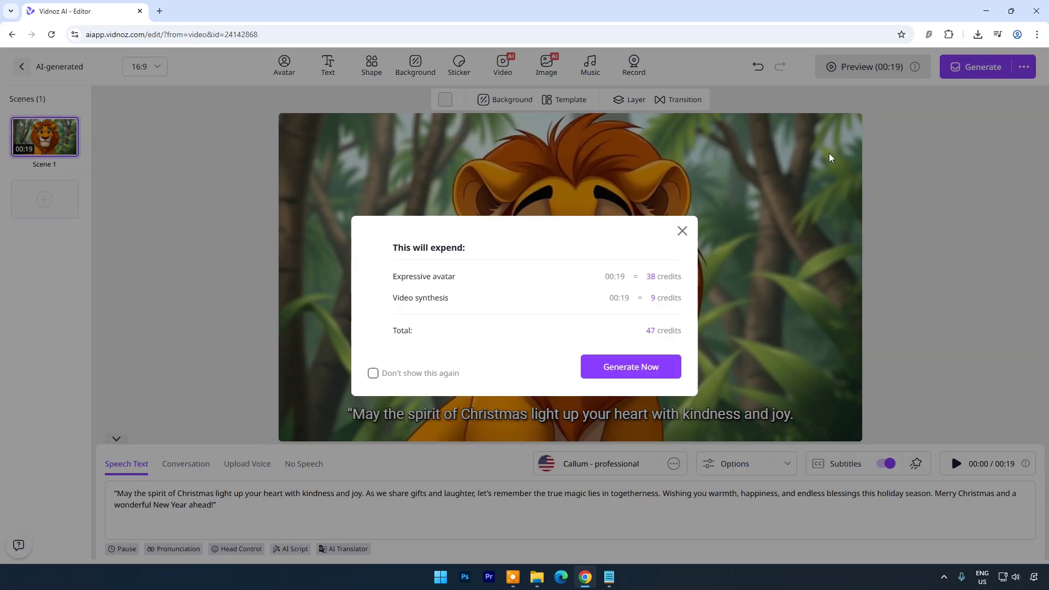
{"action": "left_click", "coordinate": [620, 370]}
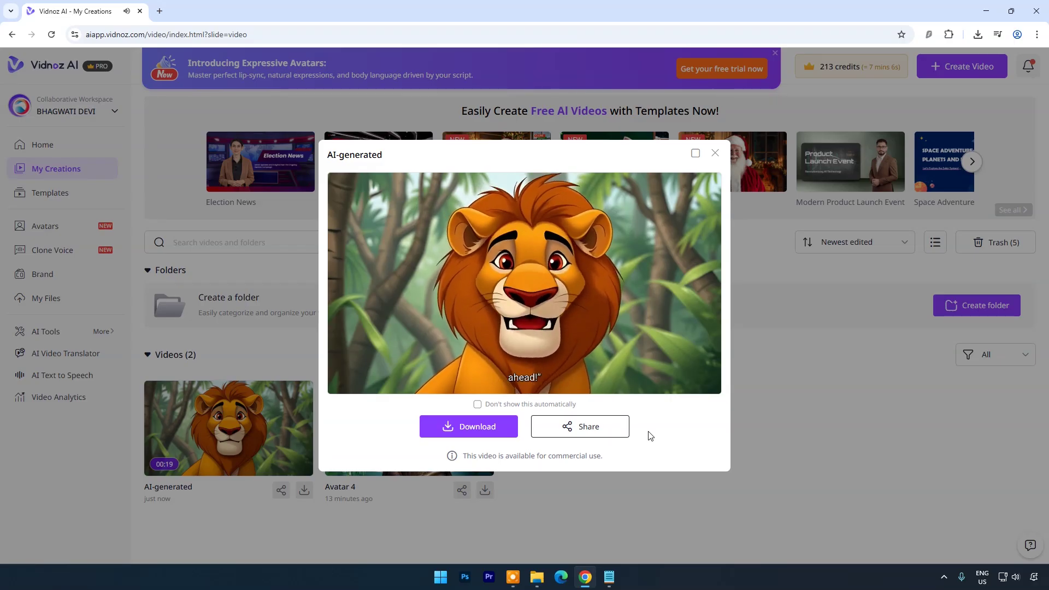
Download the generated lion video and close its preview.
{"action": "left_click", "coordinate": [437, 425]}
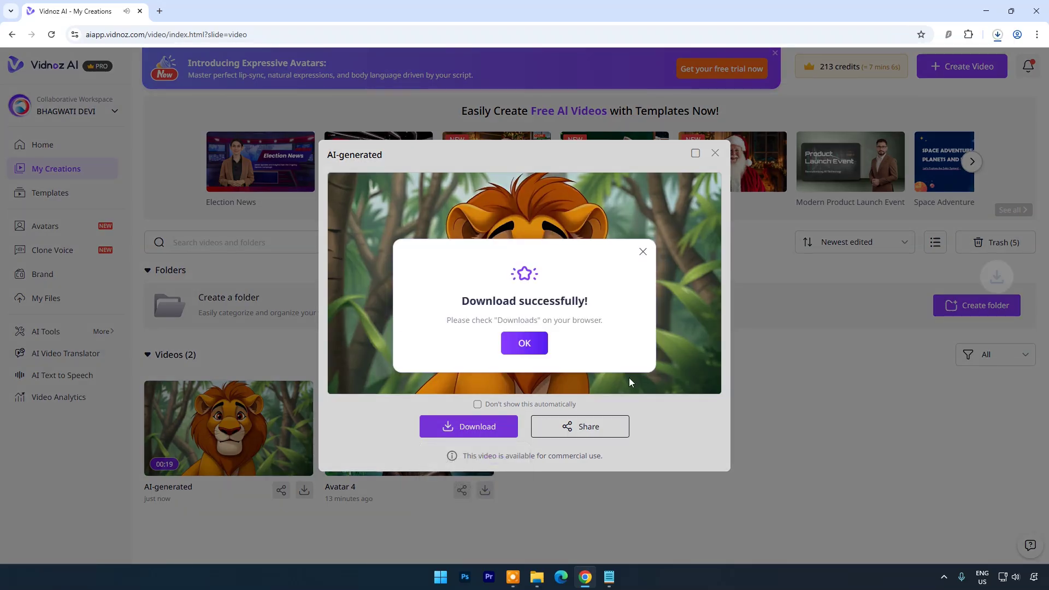
{"action": "left_click", "coordinate": [529, 342]}
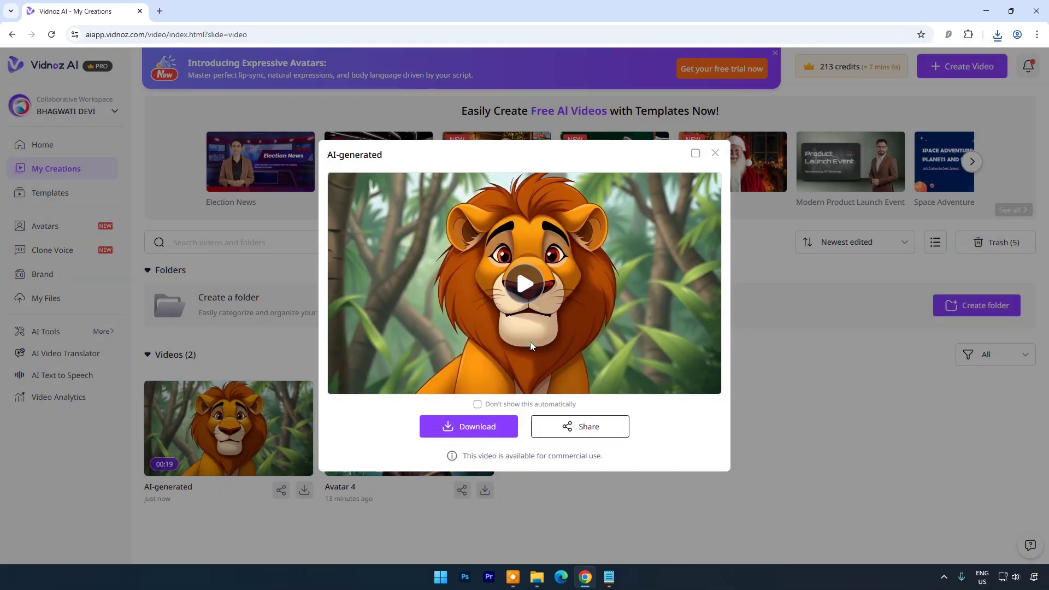
{"action": "left_click", "coordinate": [716, 155]}
Start a new expressive avatar from a photo and upload beautiful-girl-7686296_1920 from the VIDNOZ AI folder.
{"action": "left_click", "coordinate": [41, 235]}
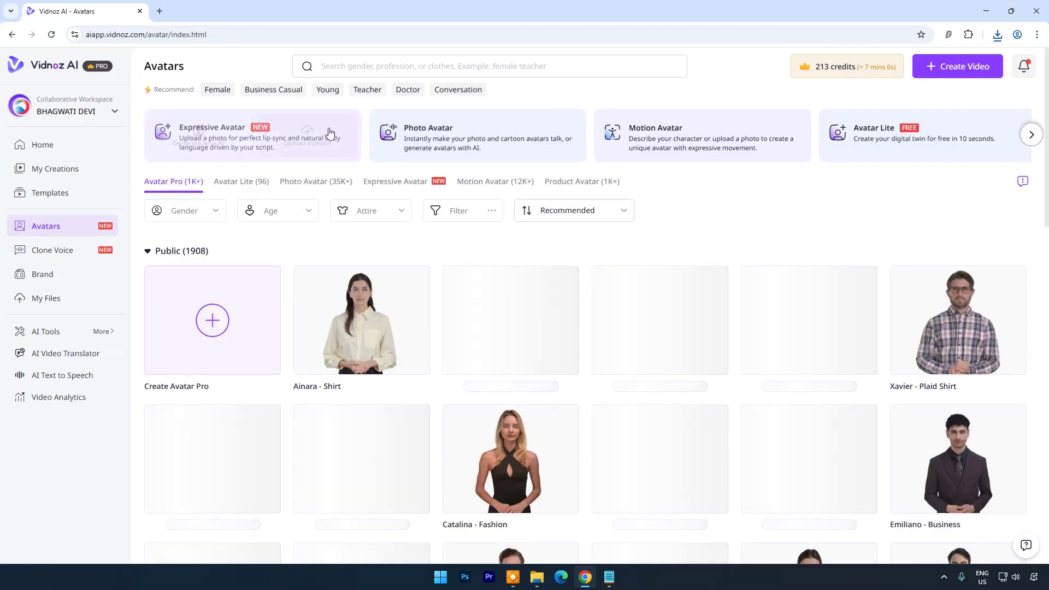
{"action": "mouse_move", "coordinate": [306, 139]}
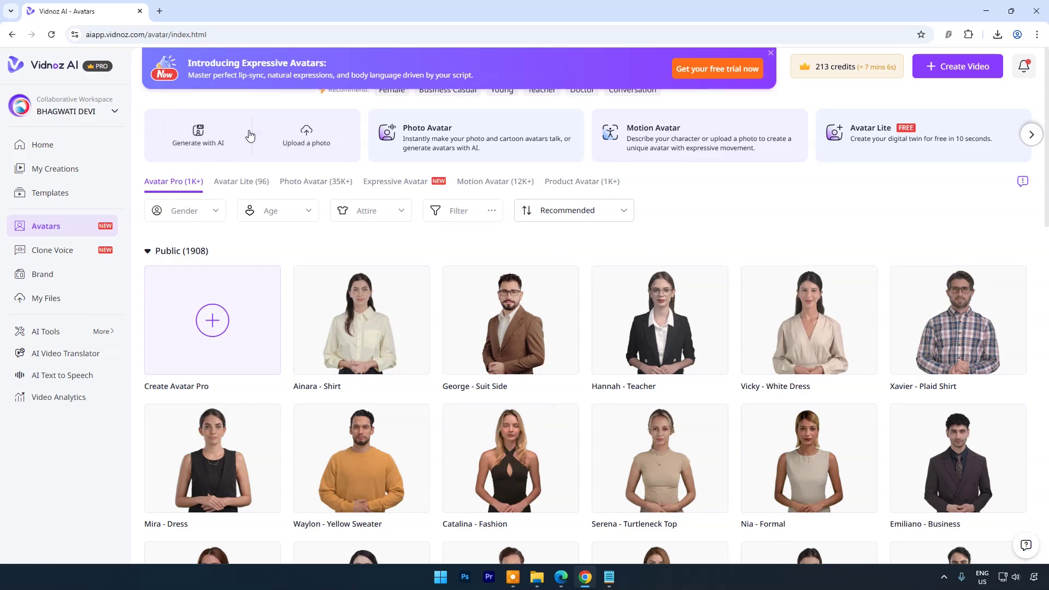
{"action": "left_click", "coordinate": [304, 132]}
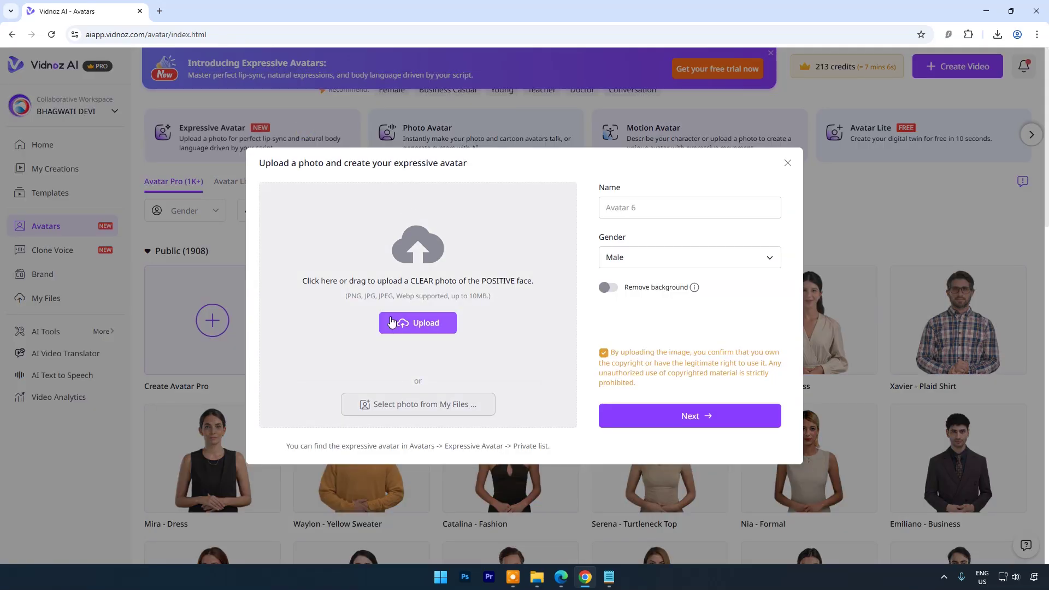
{"action": "left_click", "coordinate": [402, 323]}
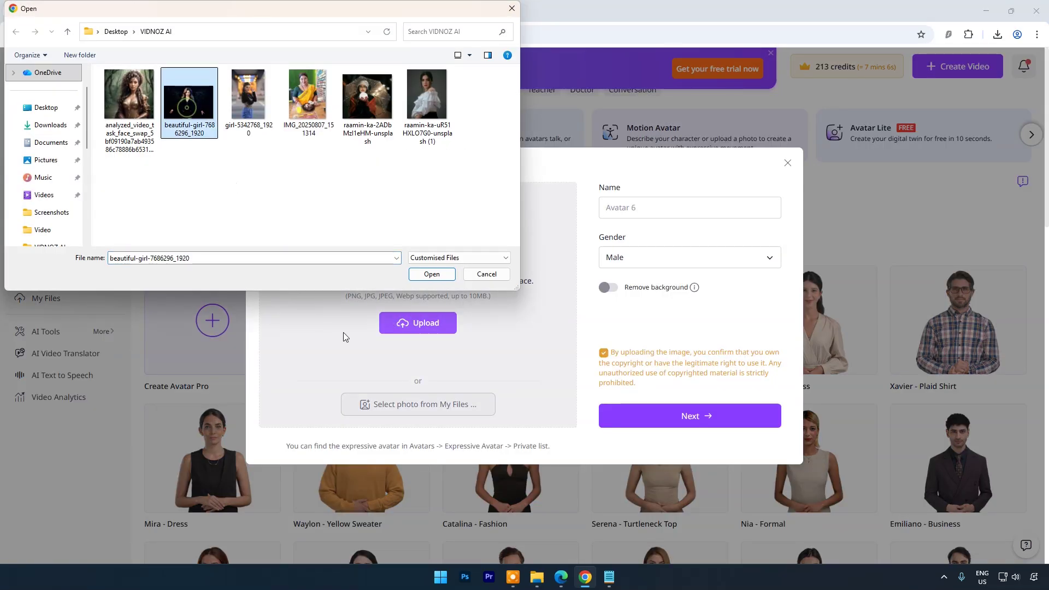
{"action": "left_click", "coordinate": [433, 278]}
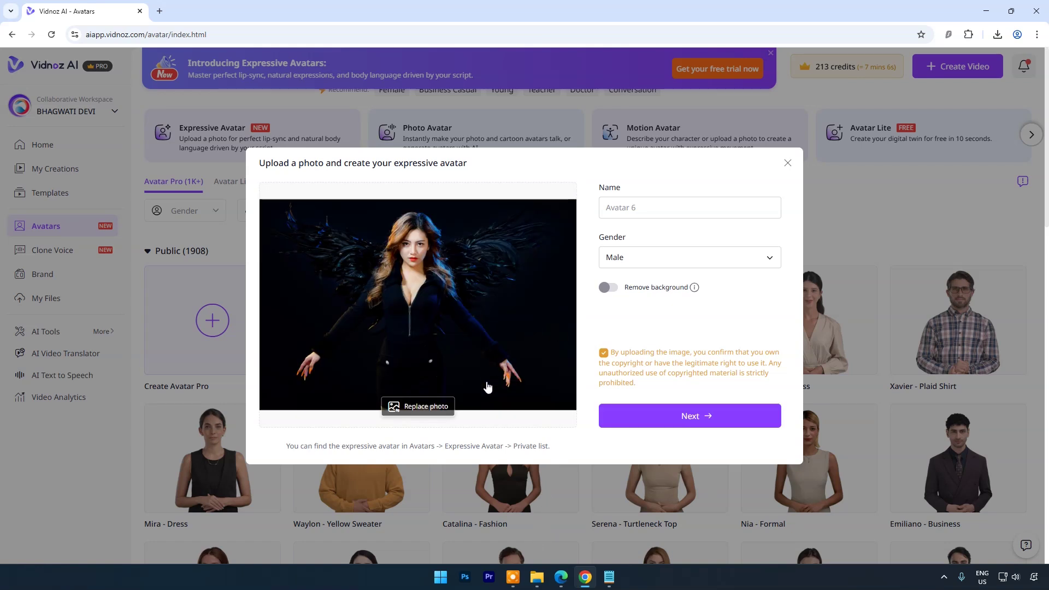
Set the new avatar's gender to Female and create it, keeping its background.
{"action": "left_click", "coordinate": [719, 257]}
{"action": "left_click", "coordinate": [647, 306]}
{"action": "left_click", "coordinate": [706, 424]}
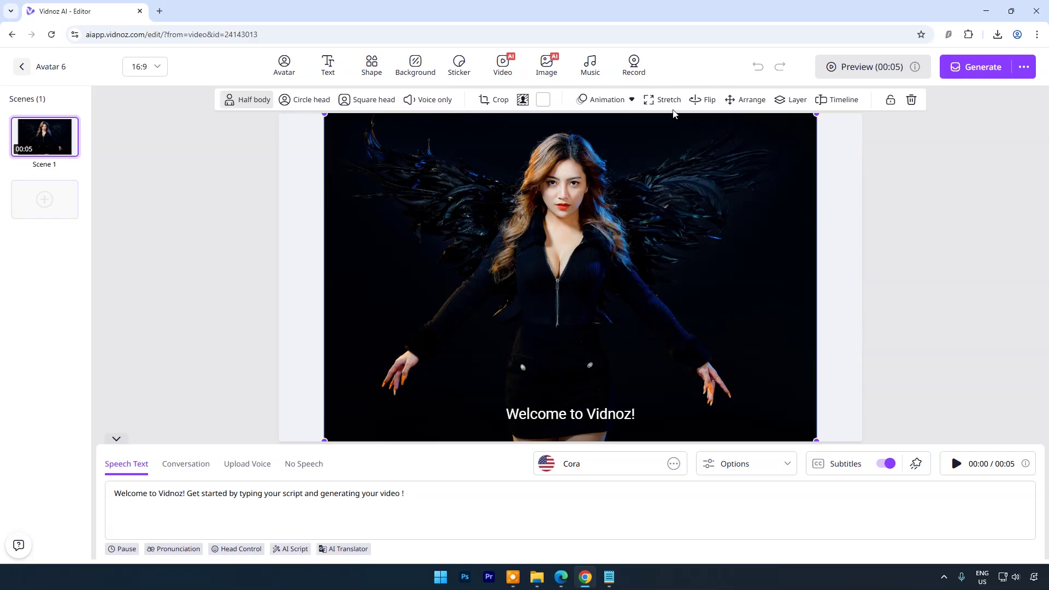
Stretch the avatar to fill the whole scene and adjust its vertical position in the frame.
{"action": "left_click", "coordinate": [662, 100]}
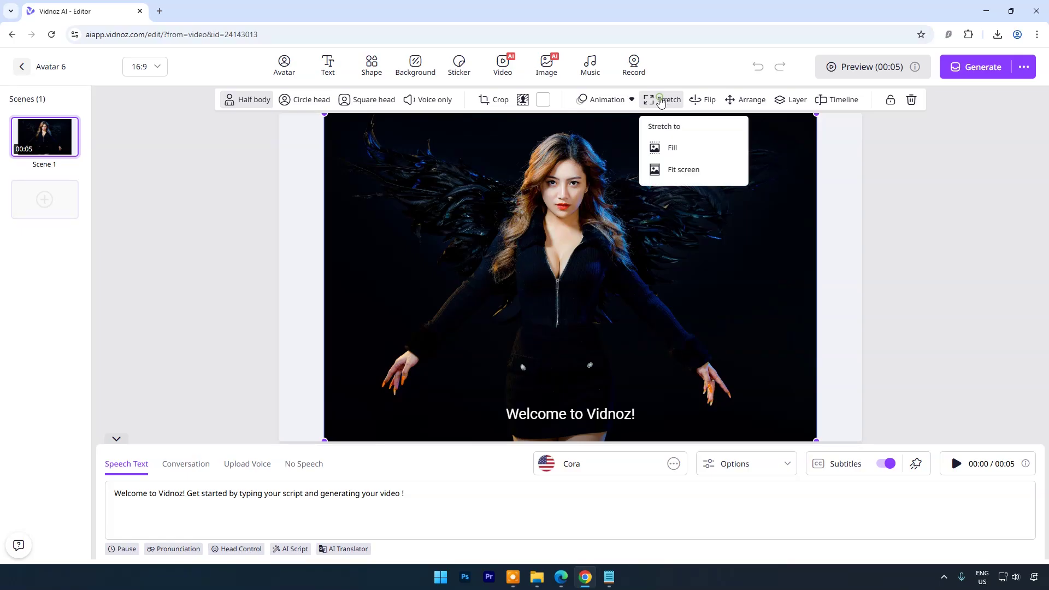
{"action": "left_click", "coordinate": [677, 148]}
{"action": "mouse_move", "coordinate": [660, 200]}
{"action": "left_mouse_down"}
{"action": "mouse_move", "coordinate": [660, 217]}
{"action": "mouse_move", "coordinate": [661, 182]}
{"action": "left_mouse_up"}
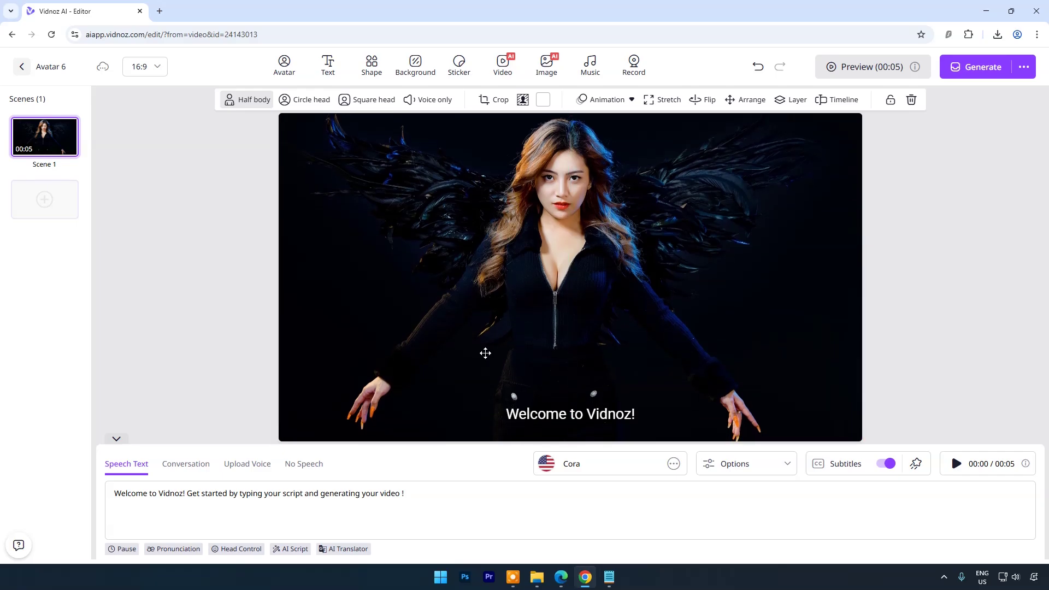
Replace the default speech text with the "Season's greetings to you and your loved ones" Christmas paragraph copied from scr.txt.
{"action": "left_click", "coordinate": [607, 524]}
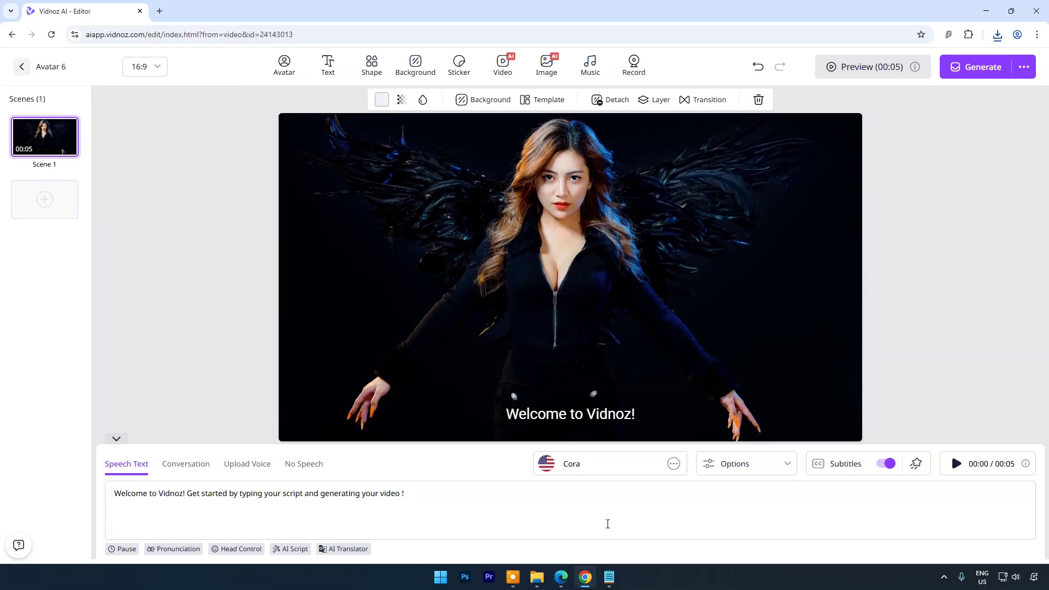
{"action": "left_click", "coordinate": [608, 577]}
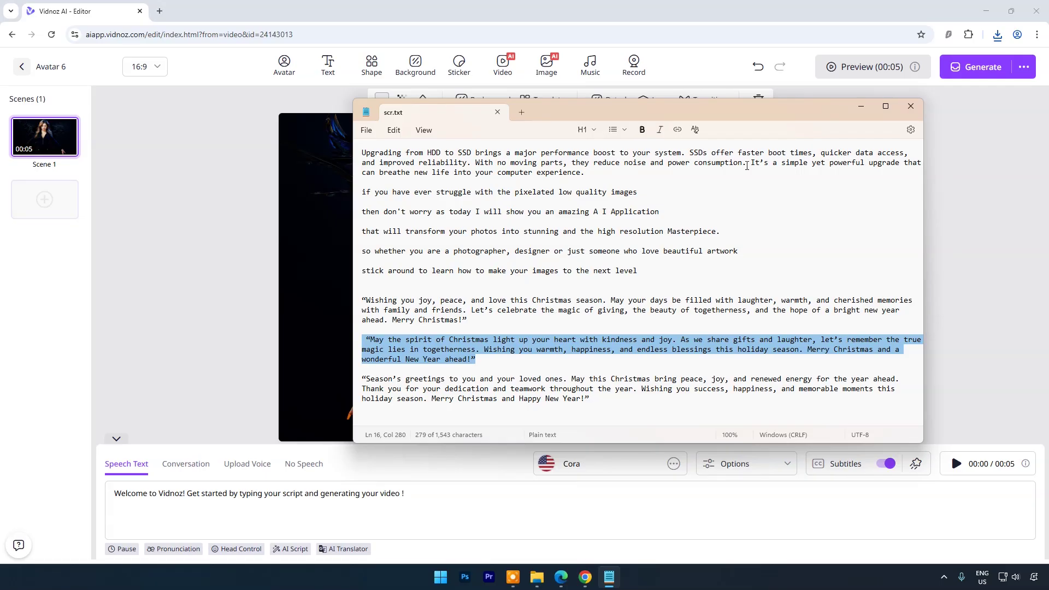
{"action": "left_click_drag", "start_coordinate": [362, 379], "coordinate": [594, 402]}
{"action": "right_click", "coordinate": [561, 396]}
{"action": "left_click", "coordinate": [613, 408]}
{"action": "left_click_drag", "start_coordinate": [405, 493], "coordinate": [89, 503]}
{"action": "right_click", "coordinate": [131, 502]}
{"action": "left_click", "coordinate": [173, 301]}
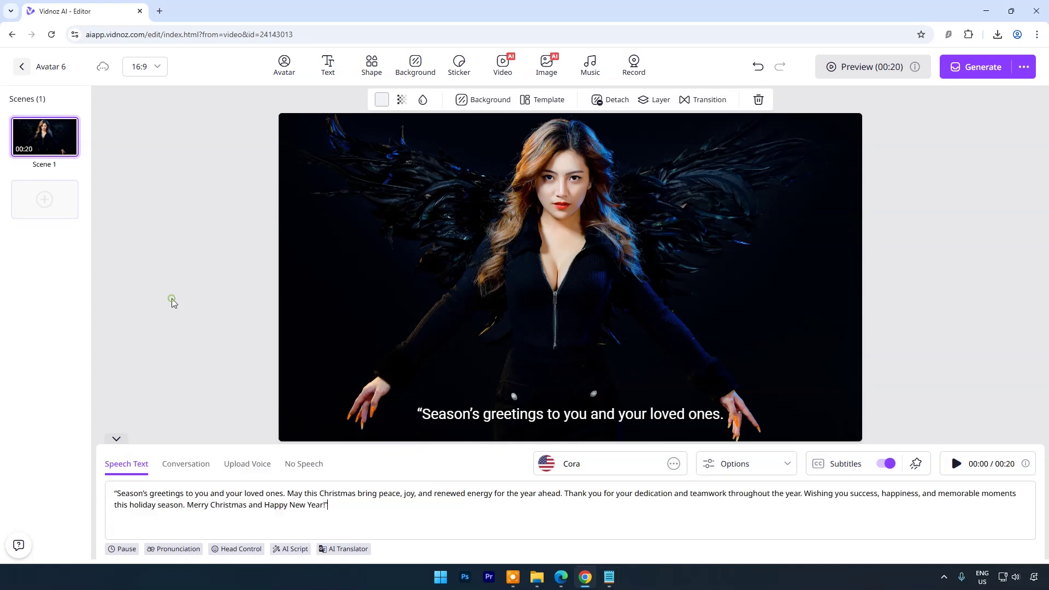
Filter the voices to English - IN and assign the female Debby (newscast) voice to the avatar.
{"action": "left_click", "coordinate": [673, 465]}
{"action": "scroll", "coordinate": [677, 326], "scroll_direction": "down", "scroll_amount": 10}
{"action": "left_click", "coordinate": [361, 148]}
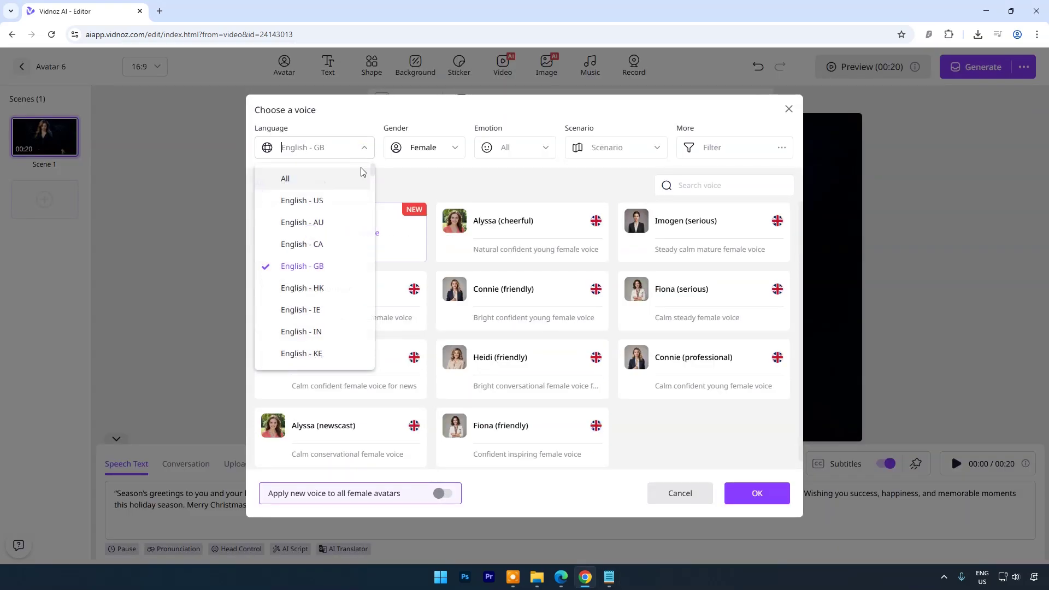
{"action": "scroll", "coordinate": [329, 250], "scroll_direction": "down", "scroll_amount": 1}
{"action": "left_click", "coordinate": [311, 277]}
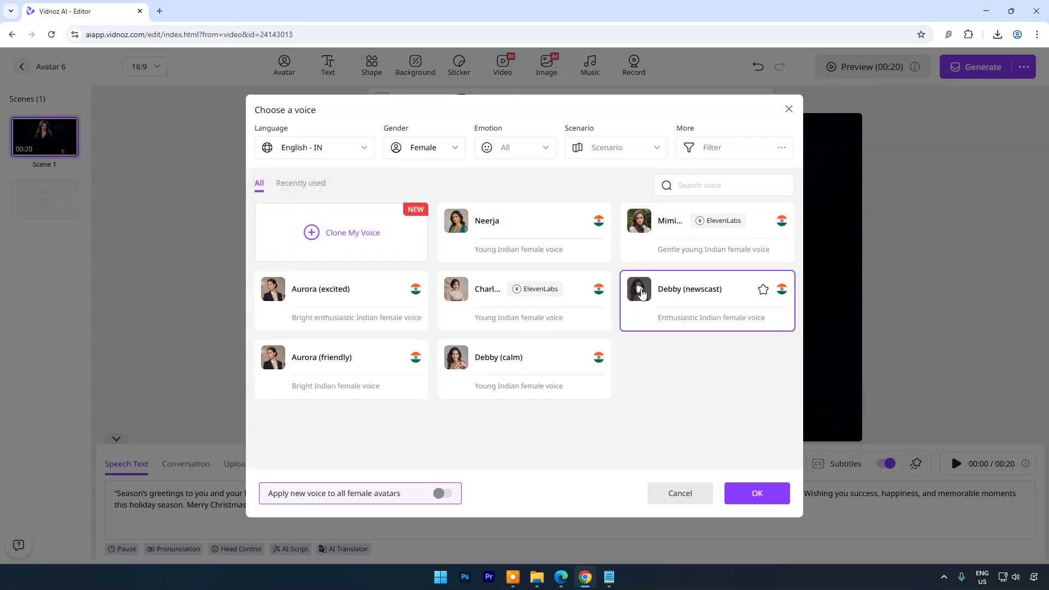
{"action": "left_click", "coordinate": [640, 293]}
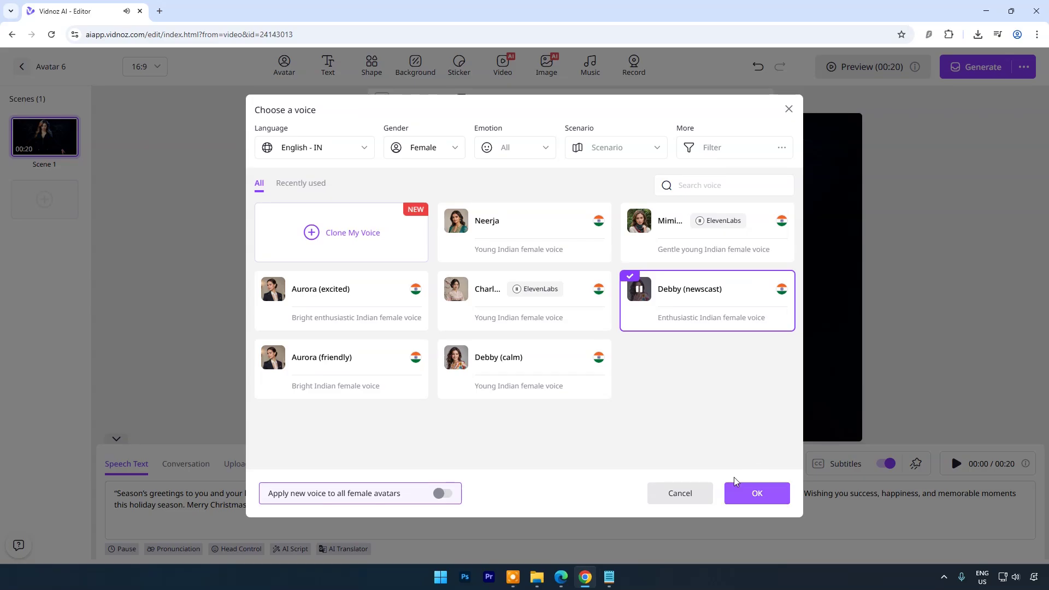
{"action": "left_click", "coordinate": [743, 500]}
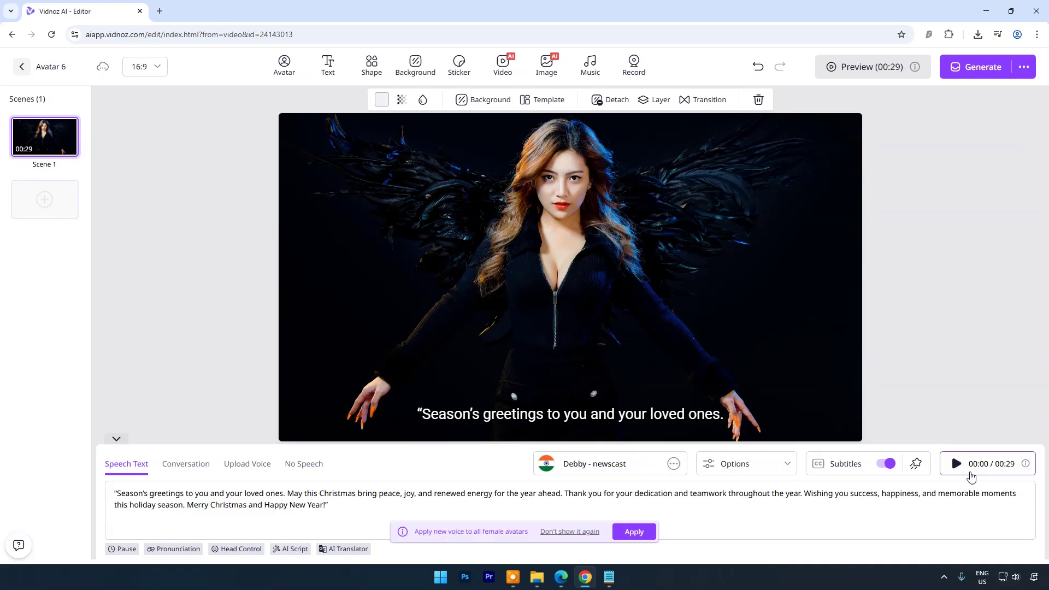
Preview the avatar's speech with the chosen voice and generate the Avatar 6 video, accepting the generation prompt.
{"action": "left_click", "coordinate": [968, 468]}
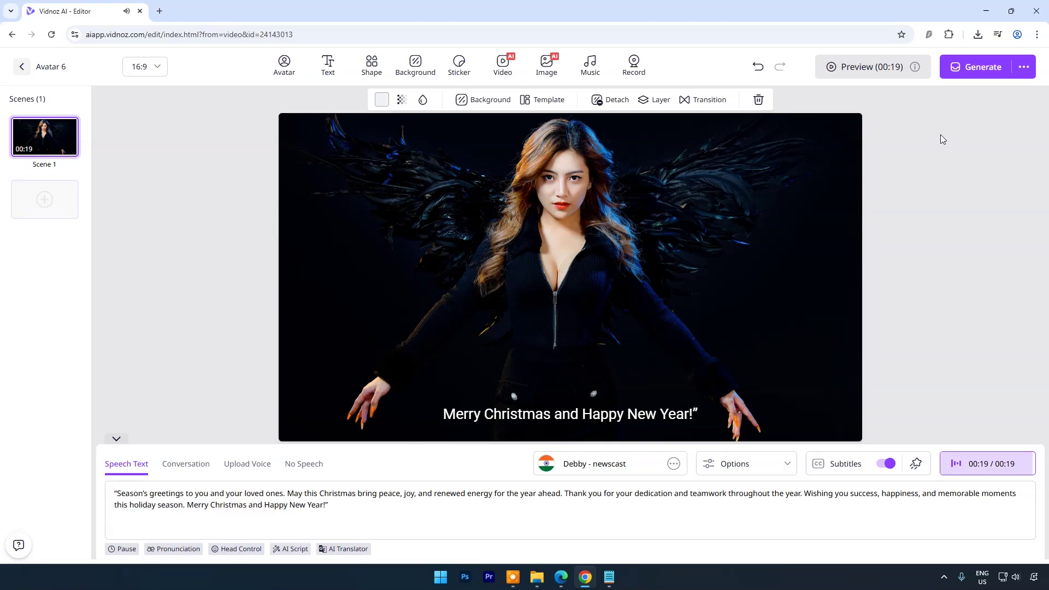
{"action": "left_click", "coordinate": [974, 68]}
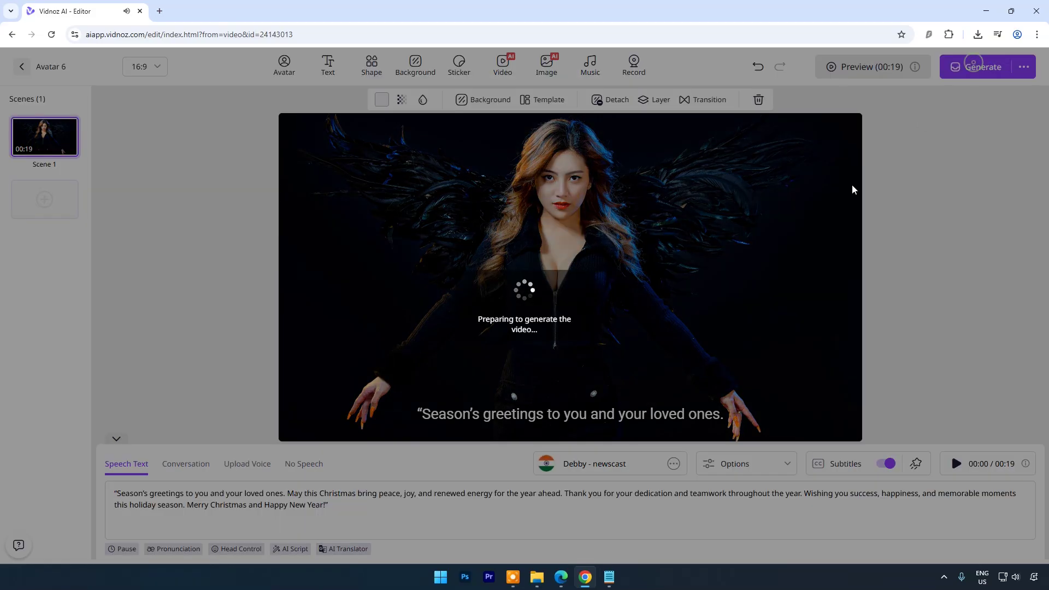
{"action": "left_click", "coordinate": [626, 365]}
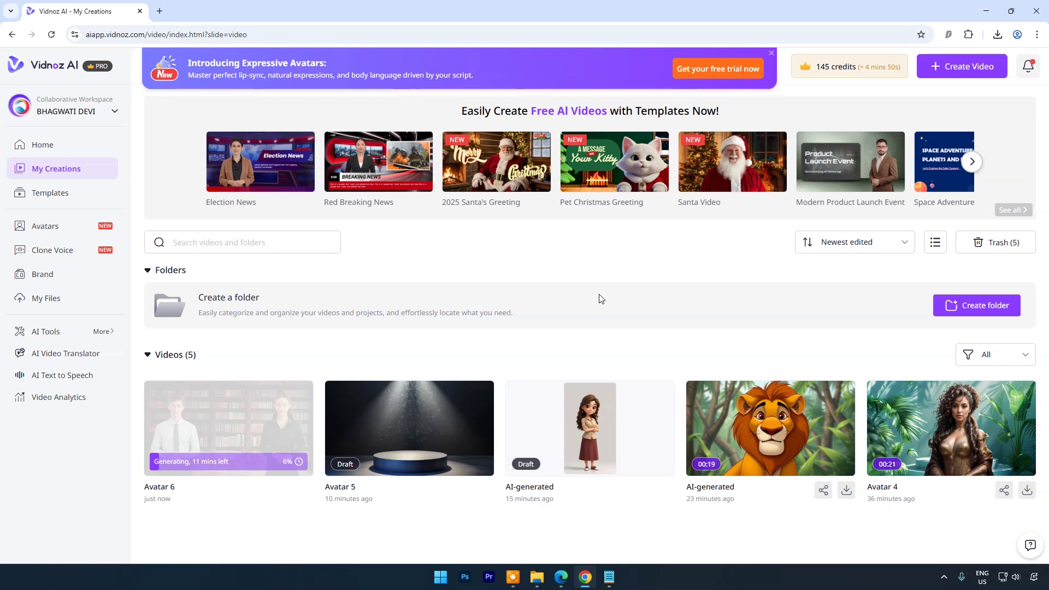
Examine the subscription plans and their credit pricing, and return to the created videos.
{"action": "left_click", "coordinate": [838, 68]}
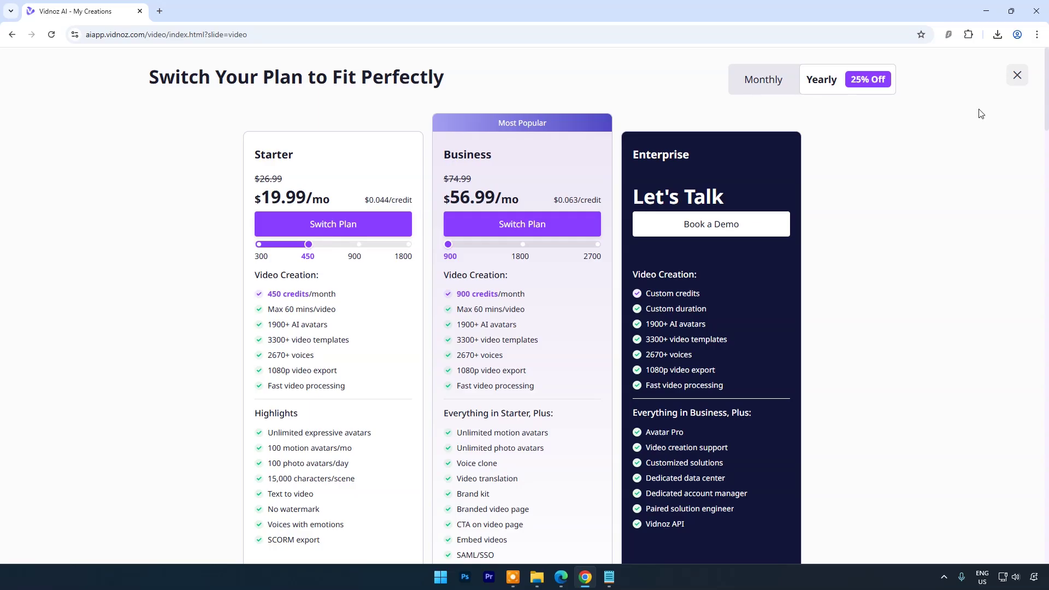
{"action": "left_click", "coordinate": [1017, 74]}
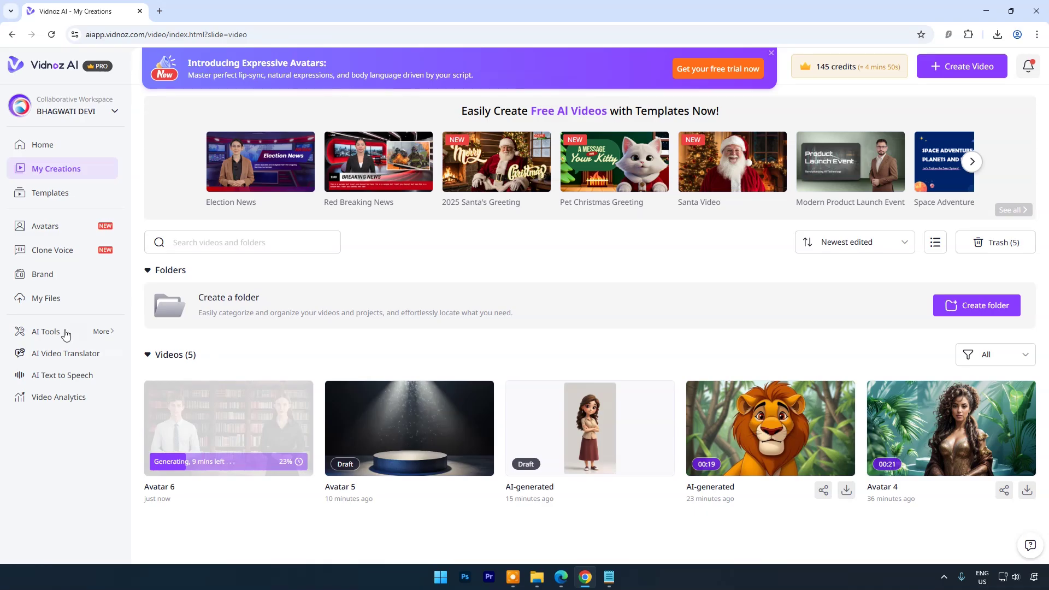
Examine the video, image and audio tools offered in the AI Tools collection.
{"action": "left_click", "coordinate": [45, 334]}
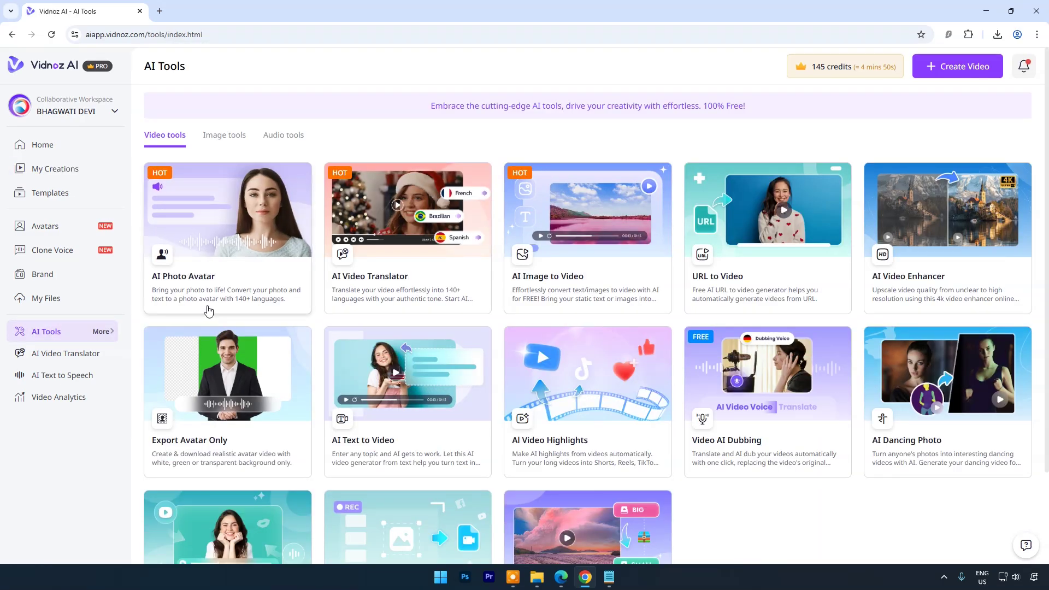
{"action": "left_click_drag", "start_coordinate": [1047, 240], "coordinate": [1046, 253]}
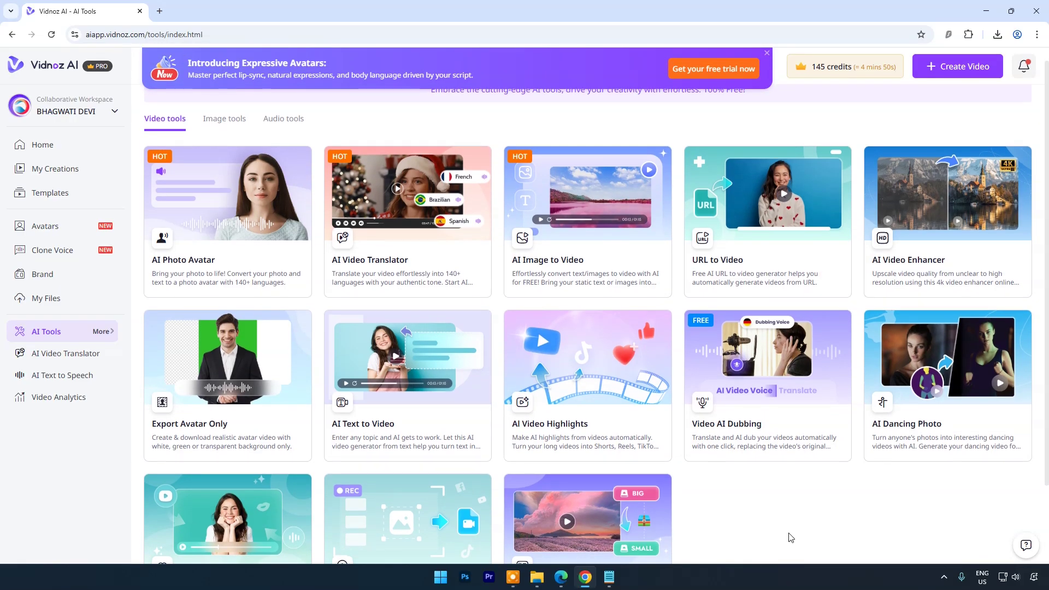
{"action": "scroll", "coordinate": [791, 537], "scroll_direction": "down", "scroll_amount": 1}
{"action": "scroll", "coordinate": [197, 101], "scroll_direction": "up", "scroll_amount": 2}
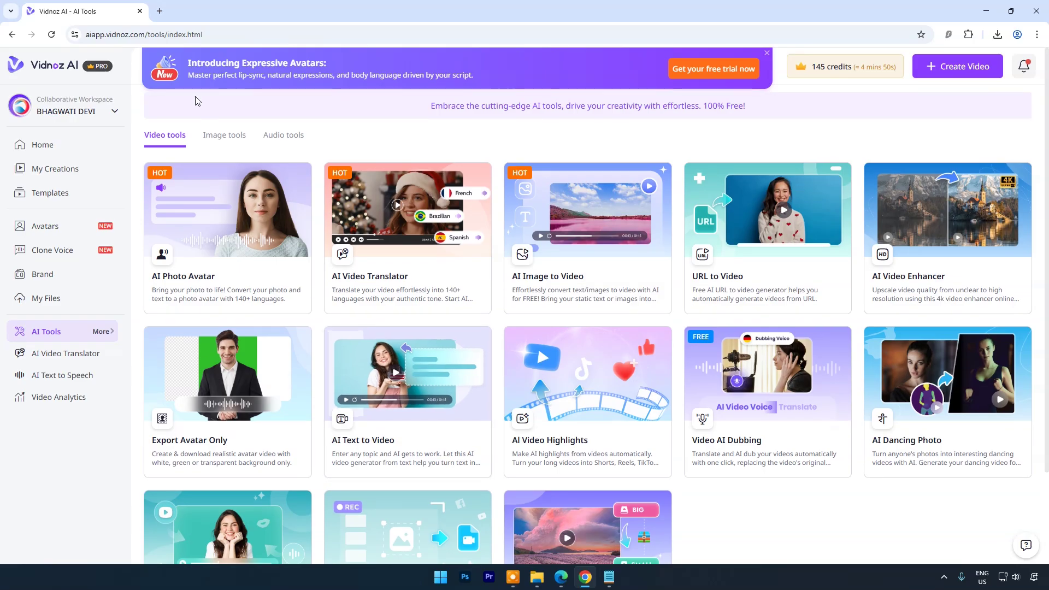
{"action": "left_click", "coordinate": [223, 134]}
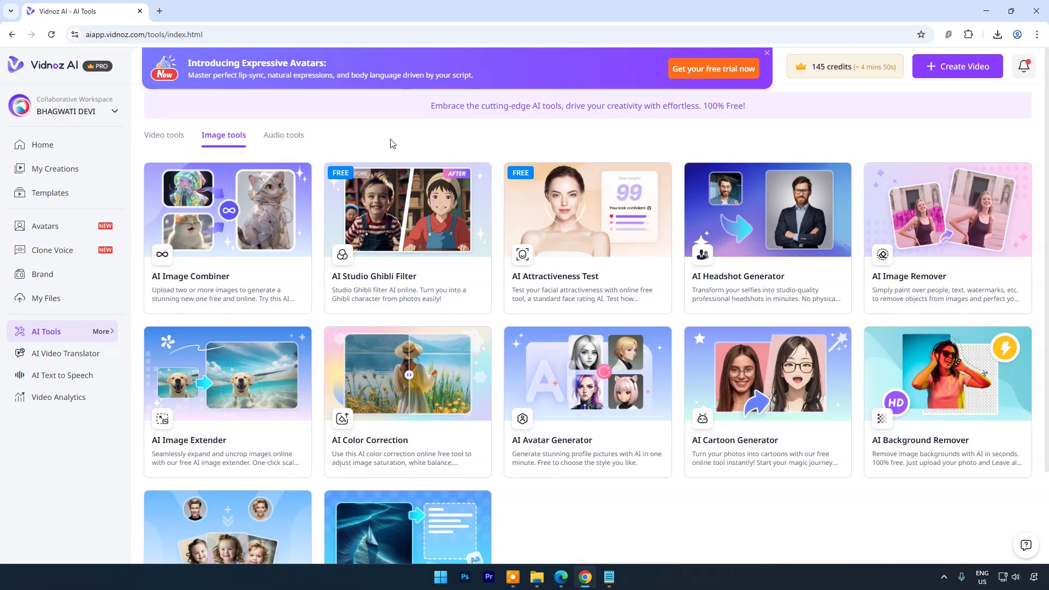
{"action": "left_click", "coordinate": [276, 138]}
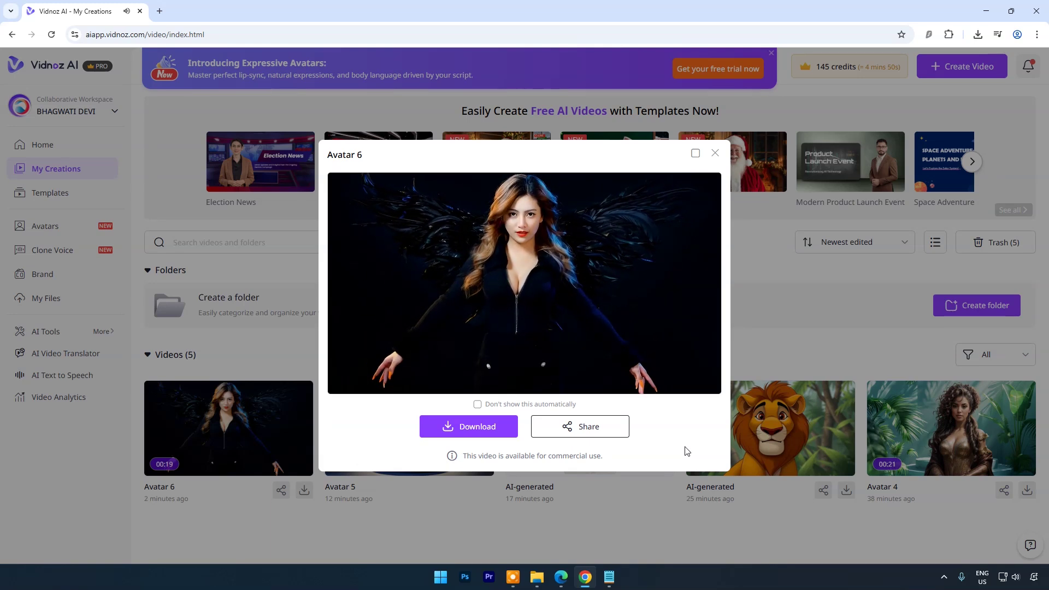
Download the finished Avatar 6 video and play the downloaded Avatar 6 (1) file from the Downloads folder.
{"action": "mouse_move", "coordinate": [468, 428]}
{"action": "left_click", "coordinate": [475, 459]}
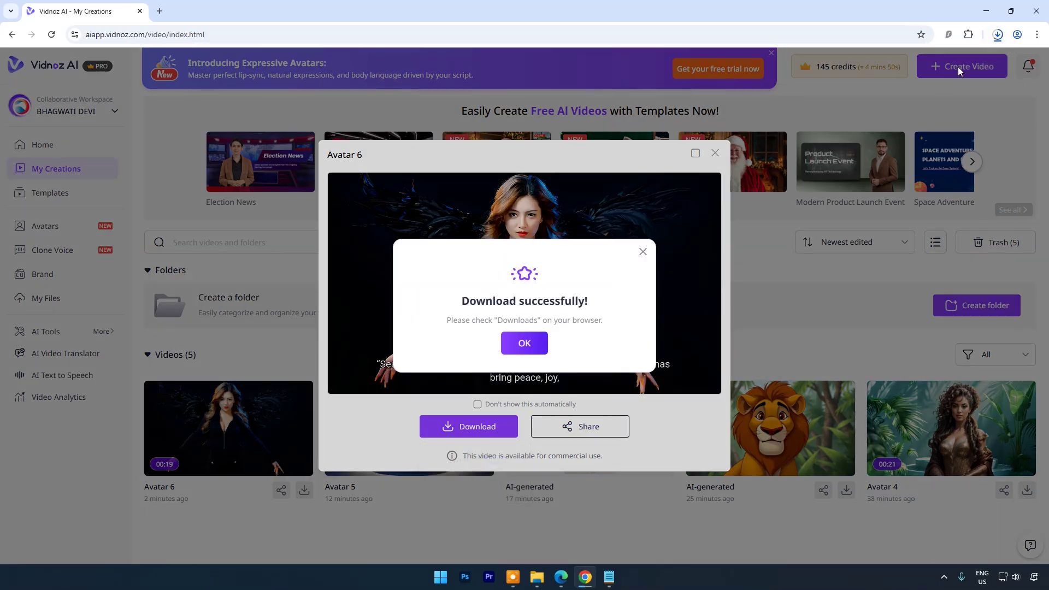
{"action": "left_click", "coordinate": [997, 36]}
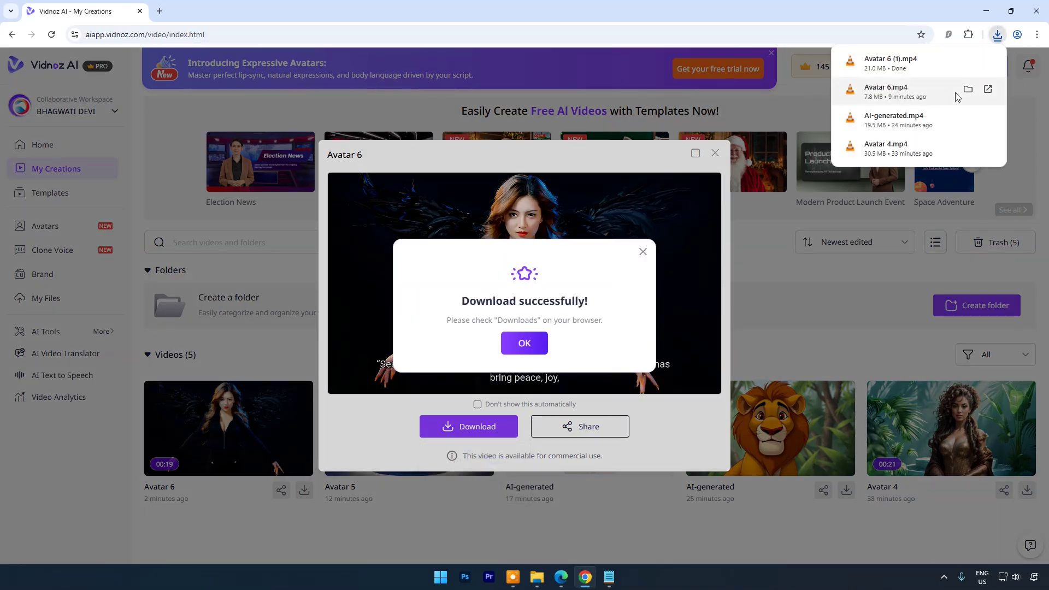
{"action": "left_click", "coordinate": [968, 64]}
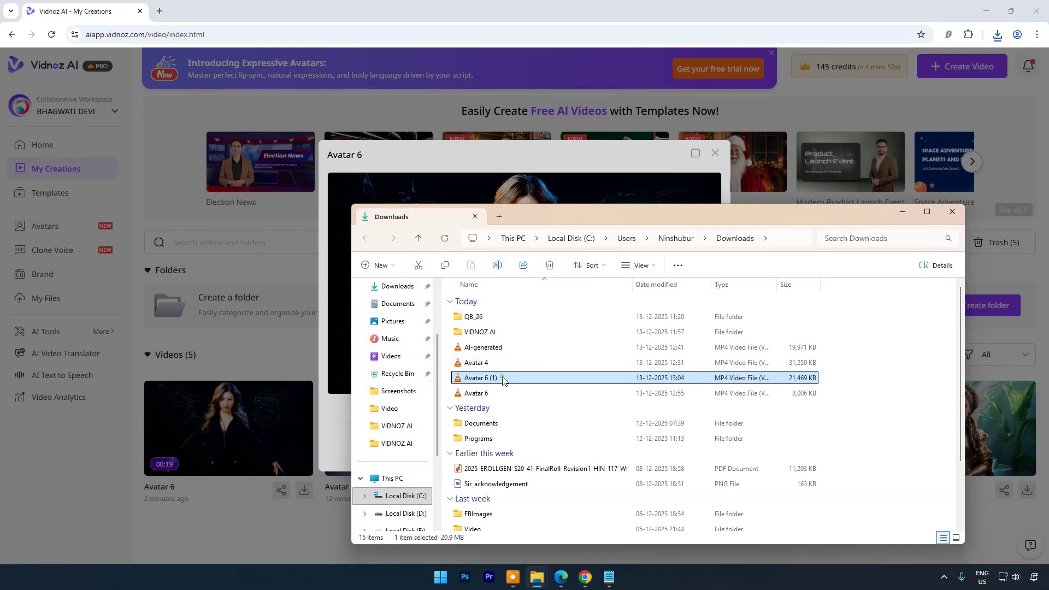
{"action": "double_click", "coordinate": [502, 378]}
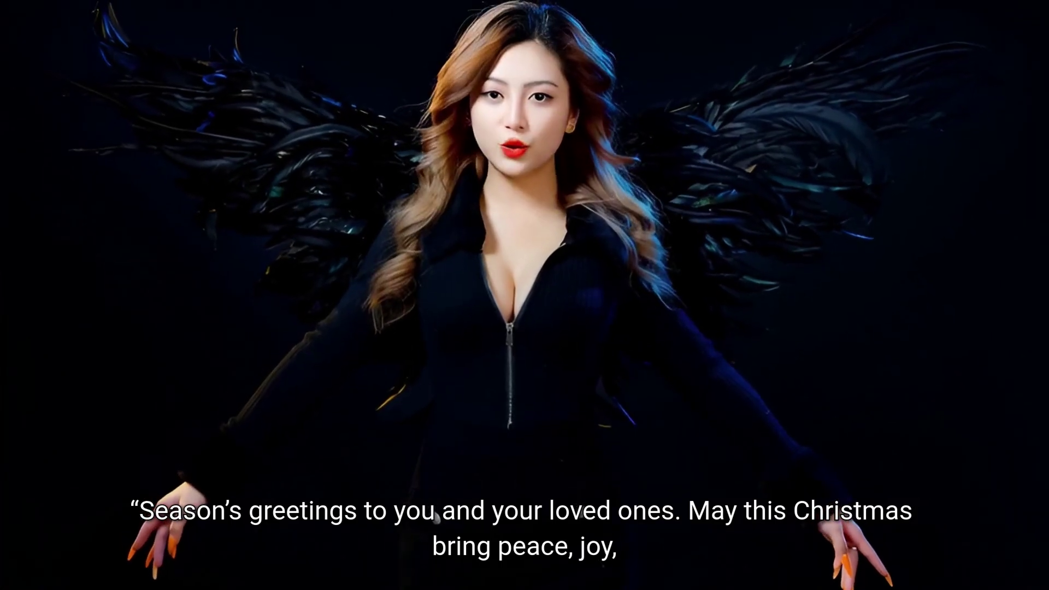